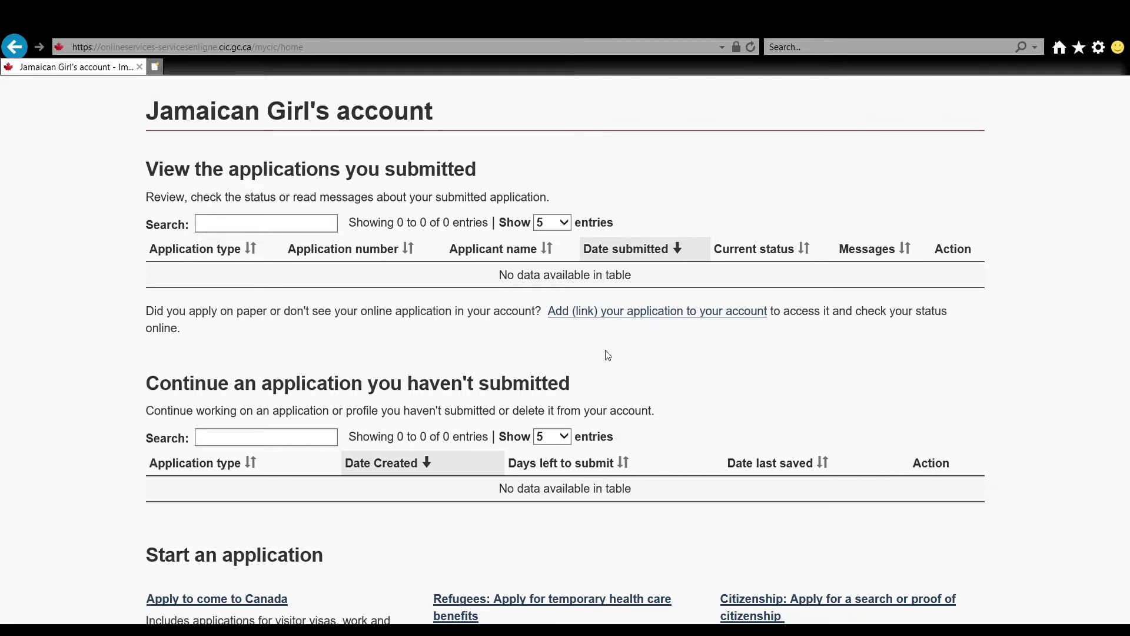
Review the account page's sections for submitted applications, unsubmitted applications and starting an application.
scroll(589, 353, down, 4)
scroll(488, 330, up, 4)
scroll(492, 335, down, 2)
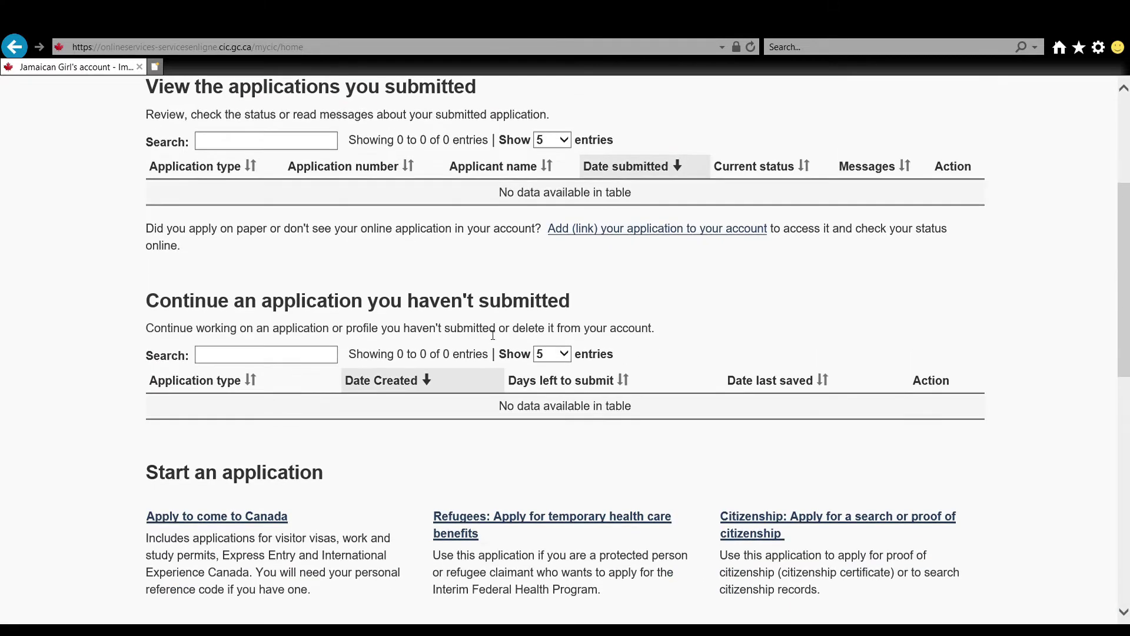
scroll(493, 334, down, 3)
scroll(487, 333, up, 1)
scroll(485, 336, up, 3)
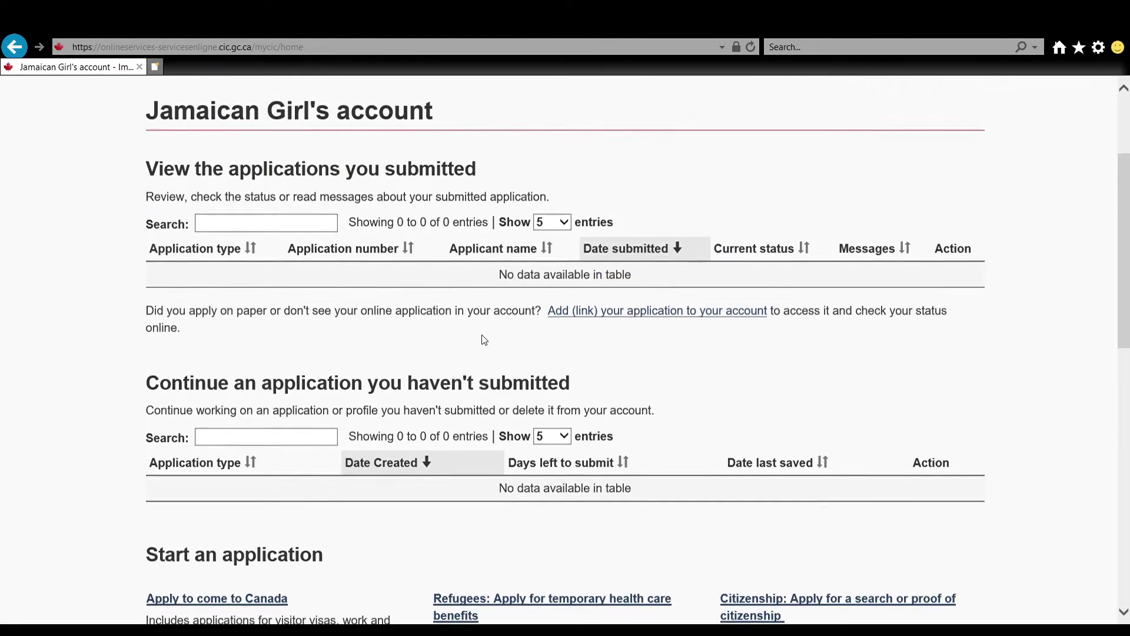
scroll(484, 340, up, 2)
scroll(465, 398, down, 3)
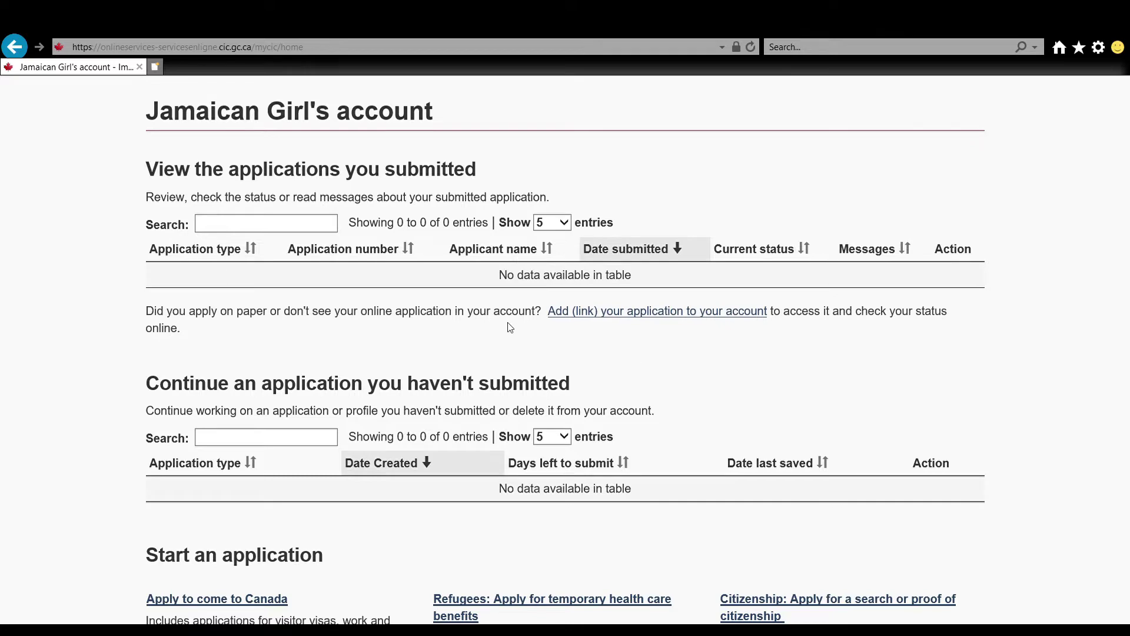
scroll(511, 328, down, 5)
scroll(488, 329, up, 5)
scroll(488, 328, down, 4)
scroll(487, 334, up, 5)
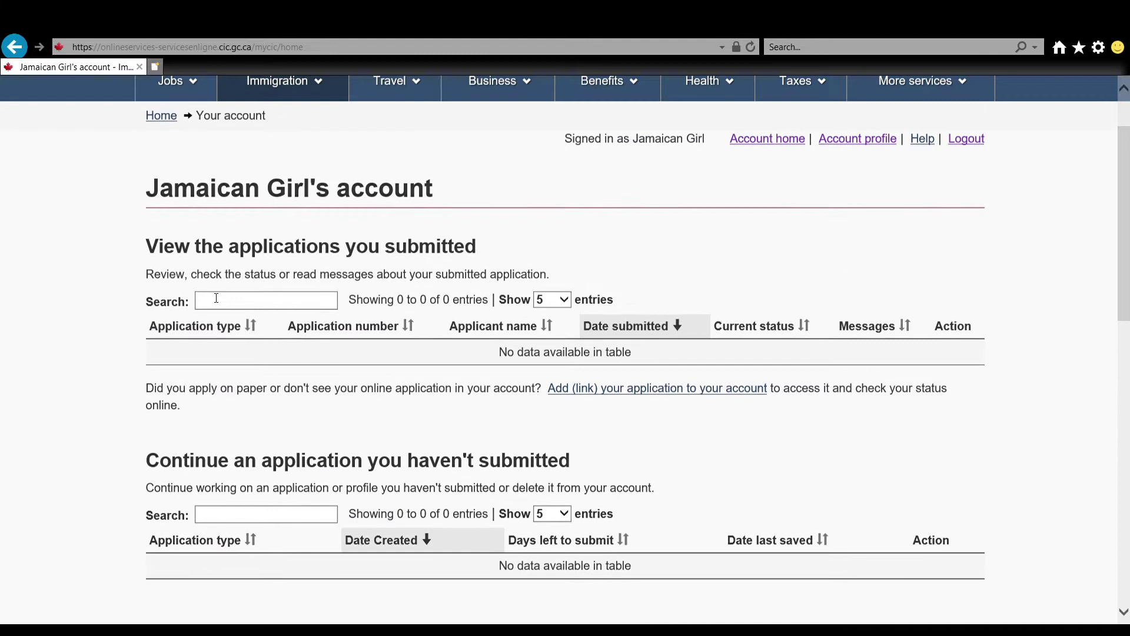
scroll(220, 470, down, 2)
scroll(216, 85, up, 1)
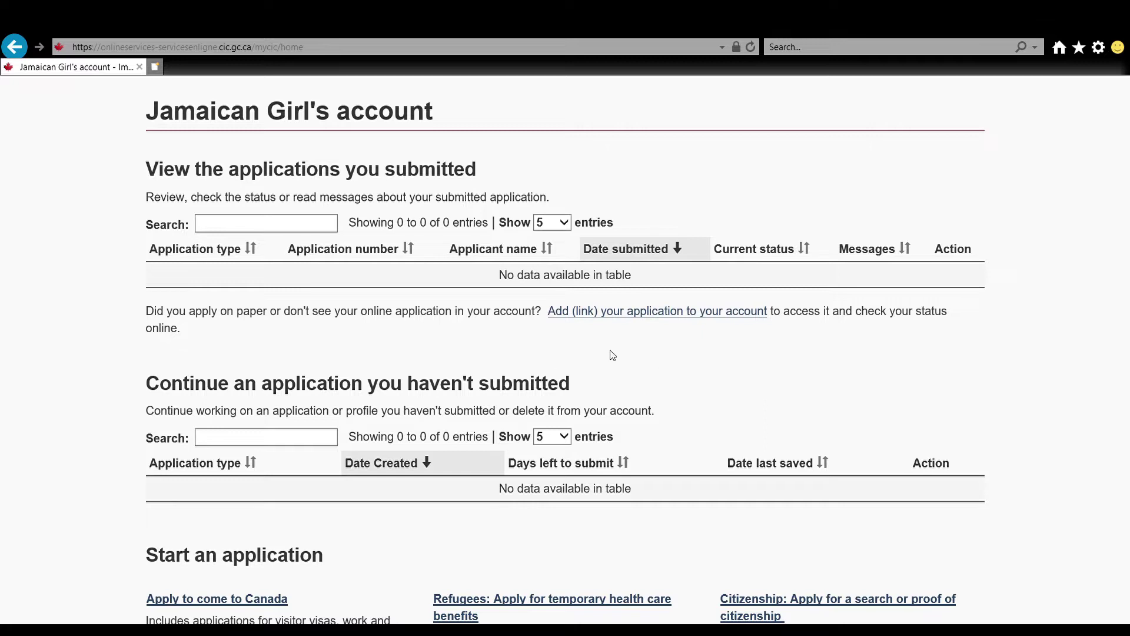
scroll(495, 328, down, 6)
scroll(494, 328, up, 6)
scroll(493, 330, down, 3)
scroll(488, 333, up, 5)
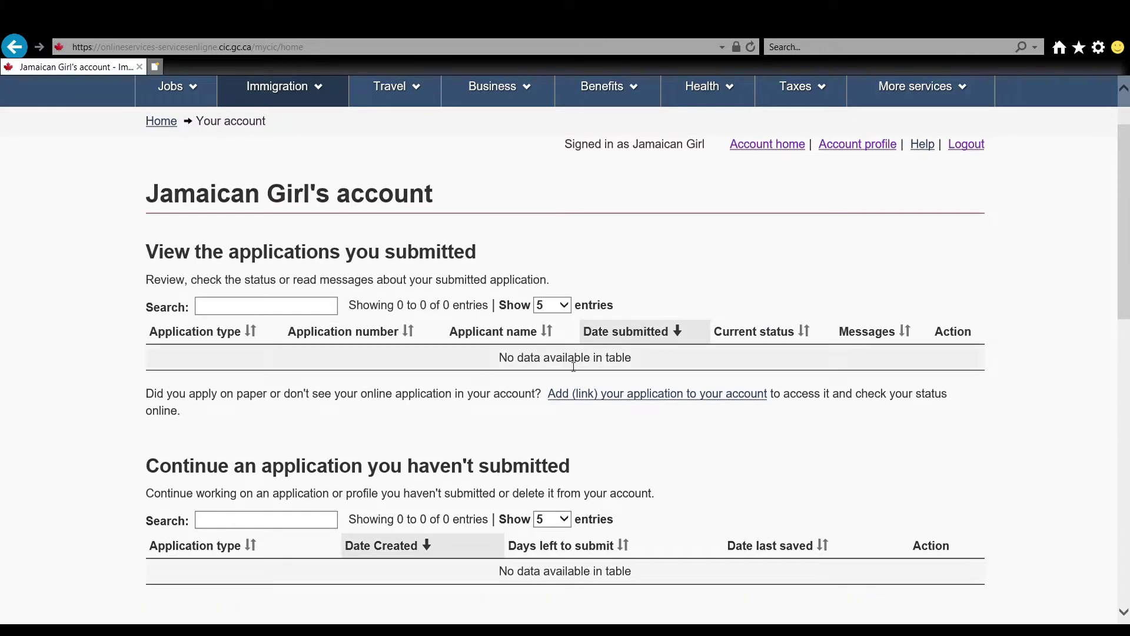
scroll(573, 367, down, 3)
scroll(224, 129, up, 1)
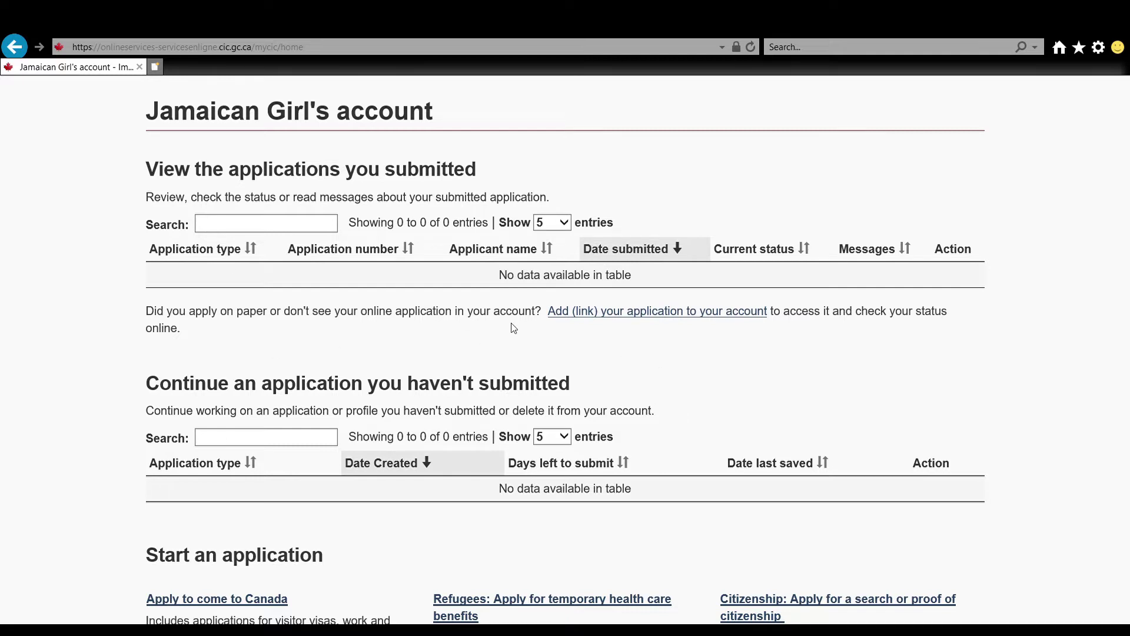
scroll(492, 331, down, 5)
scroll(488, 331, up, 5)
scroll(487, 332, down, 2)
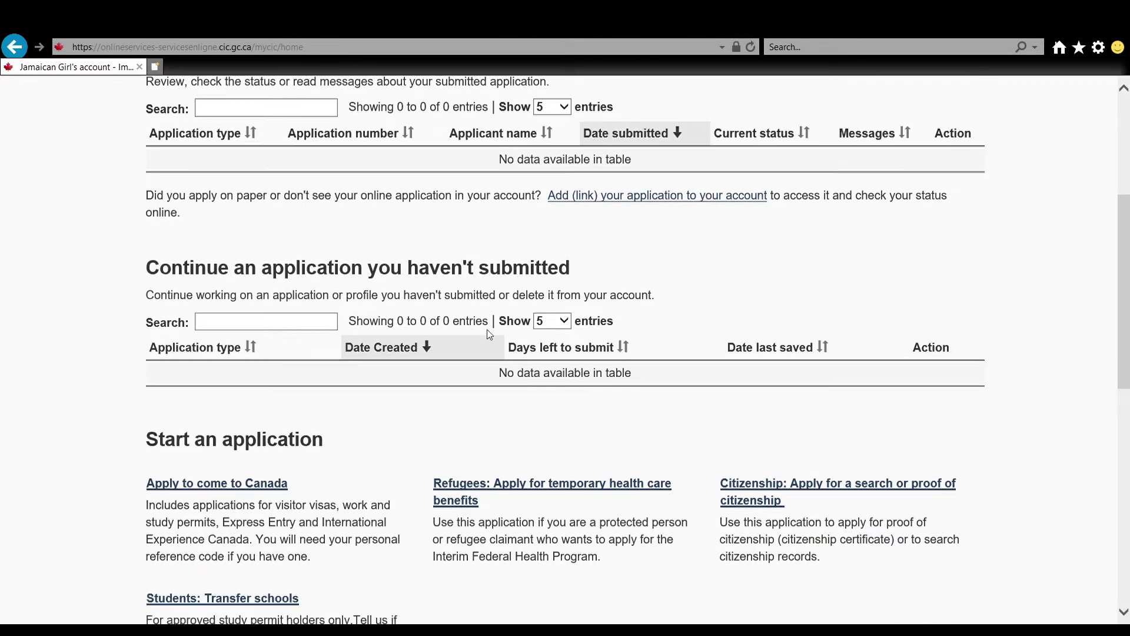
scroll(487, 332, down, 2)
scroll(487, 333, up, 4)
scroll(850, 283, up, 1)
scroll(225, 129, down, 1)
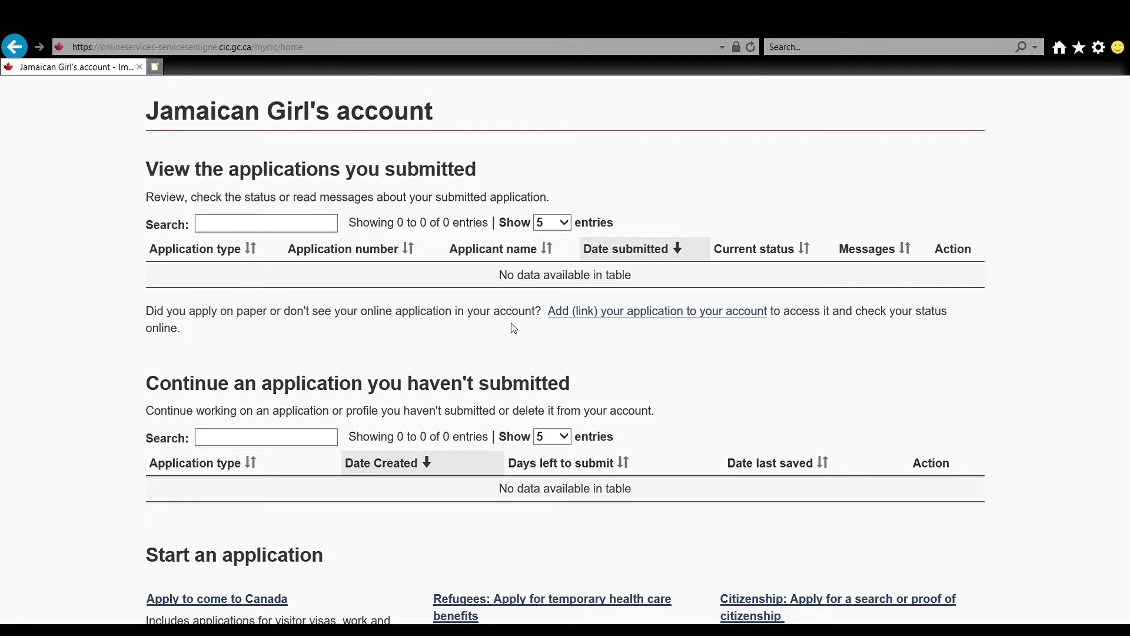
scroll(501, 328, down, 5)
scroll(489, 328, up, 5)
scroll(491, 332, down, 1)
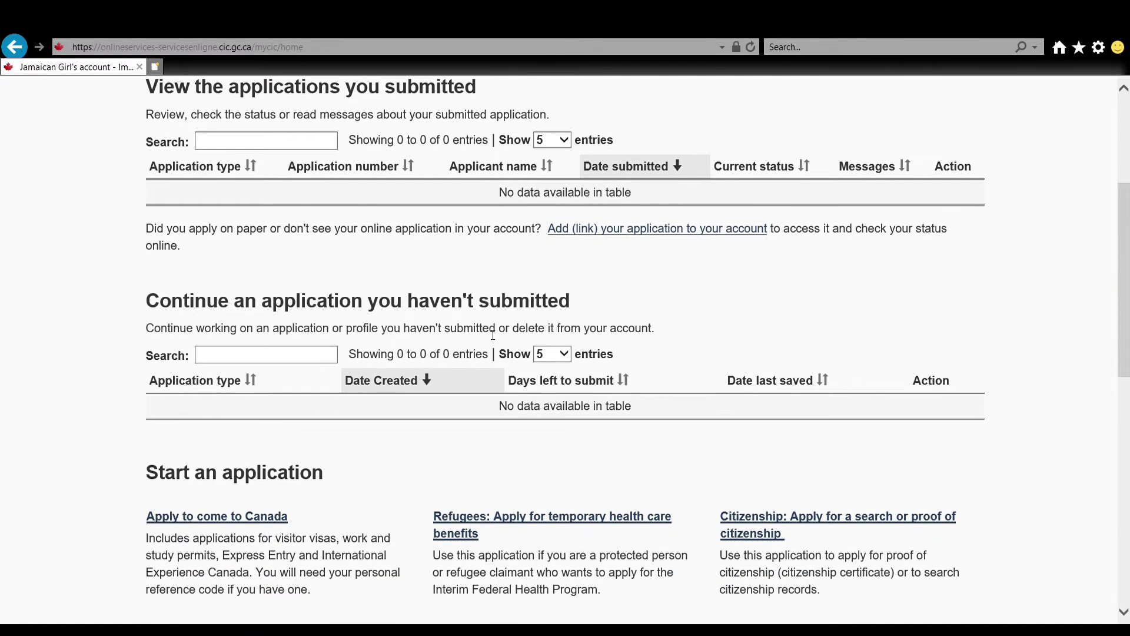
scroll(489, 334, down, 2)
scroll(489, 336, up, 1)
scroll(490, 335, up, 2)
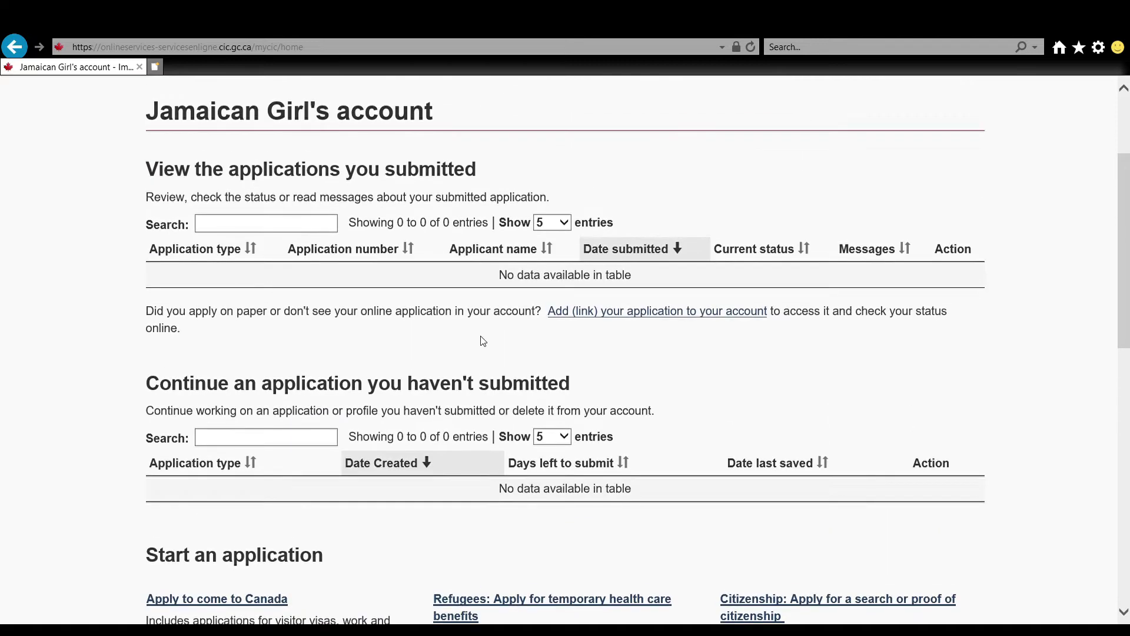
scroll(483, 341, up, 1)
scroll(565, 367, down, 2)
scroll(449, 408, up, 1)
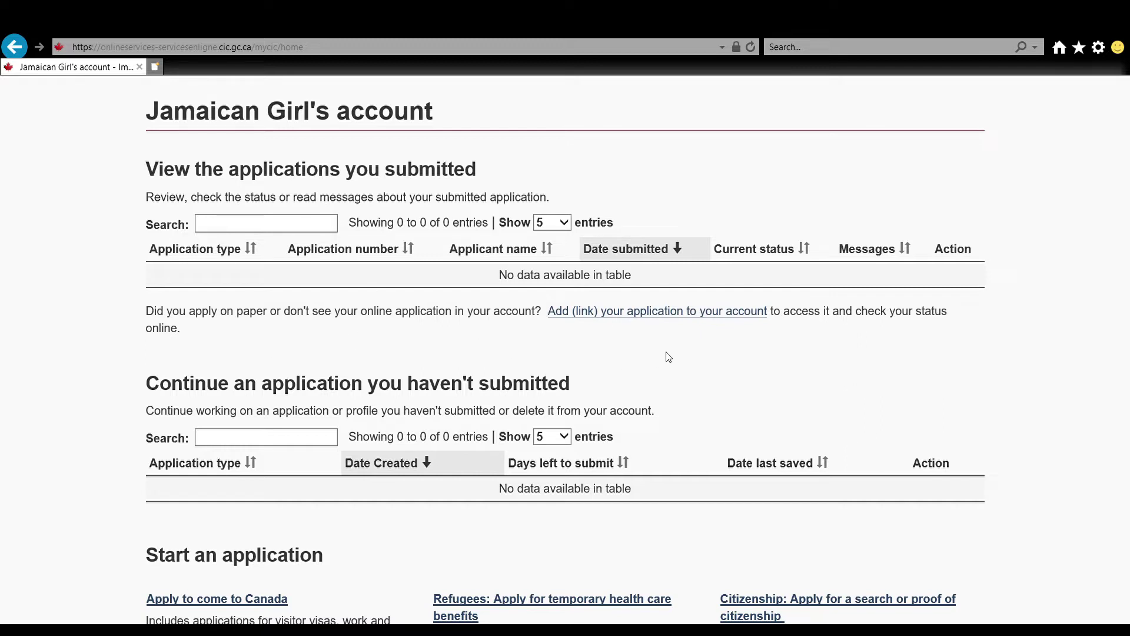
scroll(514, 328, down, 4)
scroll(490, 328, up, 4)
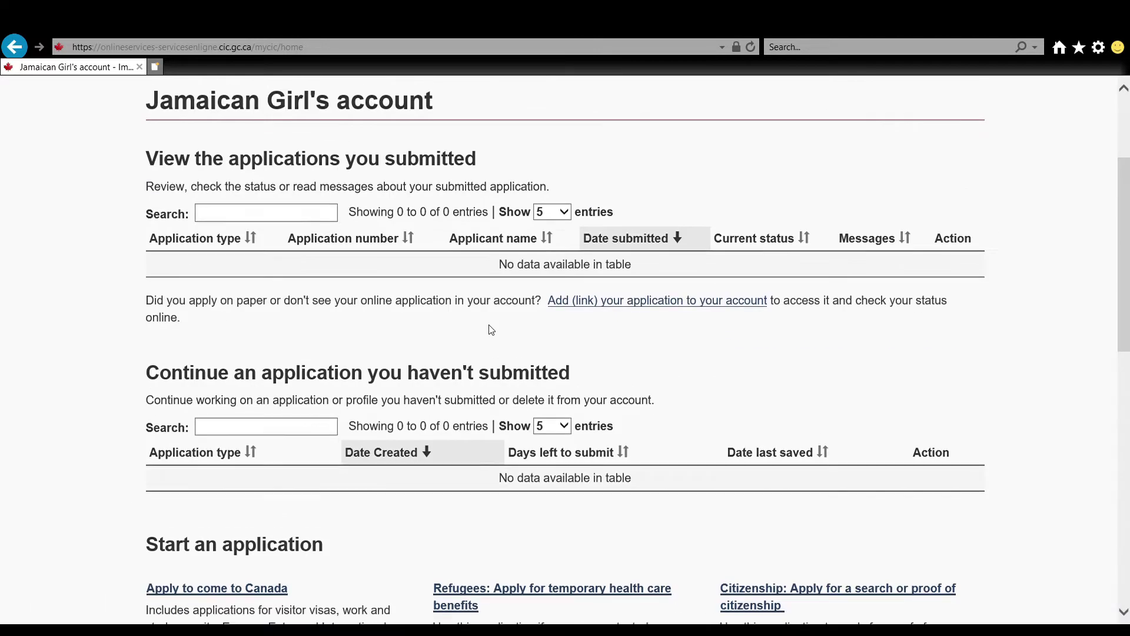
Start a new application with the "Apply to come to Canada" option.
scroll(493, 335, down, 1)
scroll(493, 334, down, 2)
scroll(487, 335, up, 1)
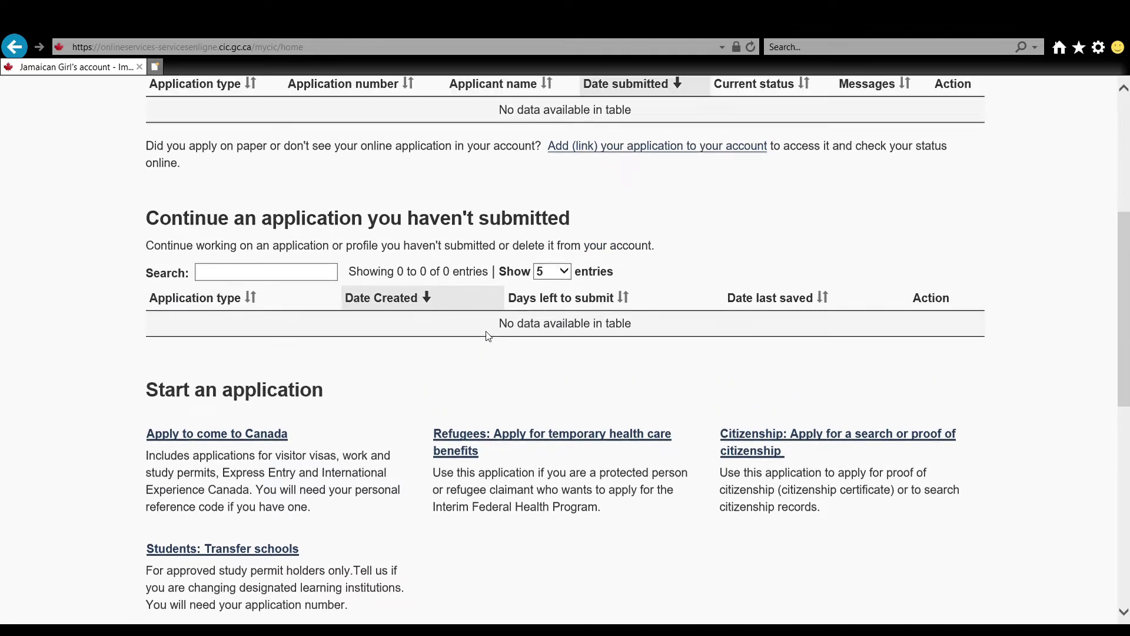
scroll(487, 337, up, 1)
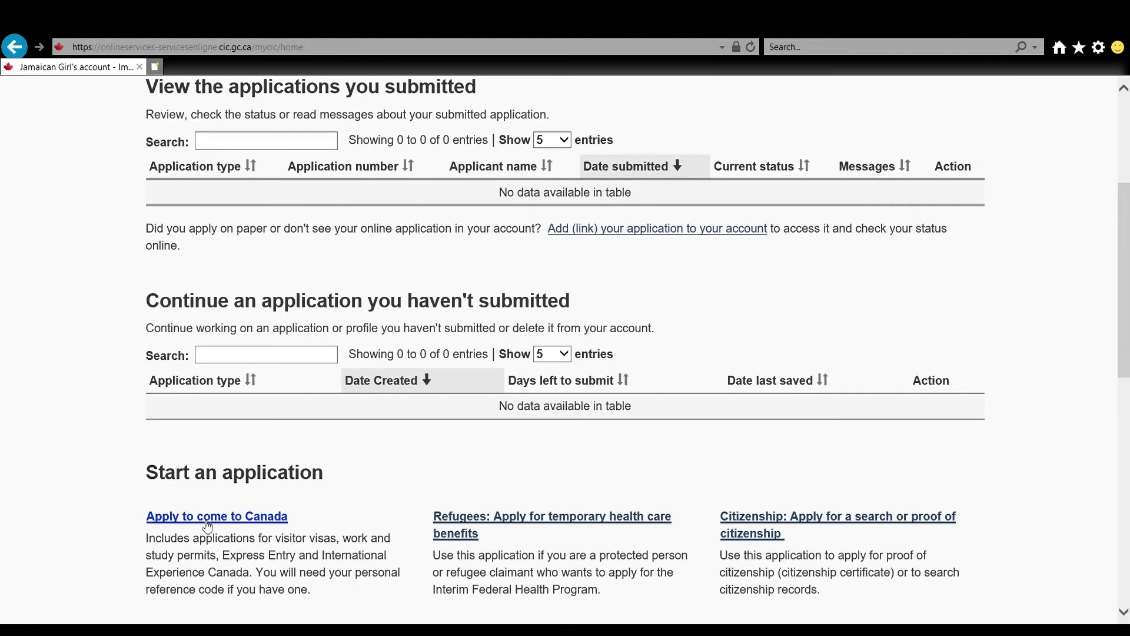
click(207, 518)
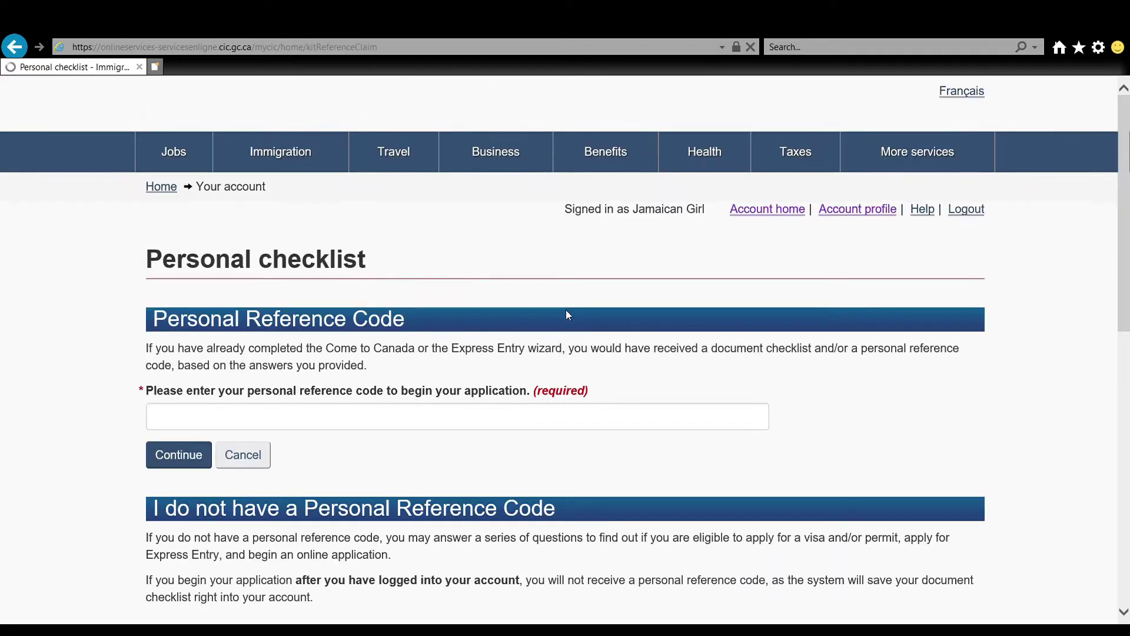
Without entering a personal reference code, begin the eligibility questionnaire for a visitor visa, study and/or work permit.
scroll(288, 400, down, 1)
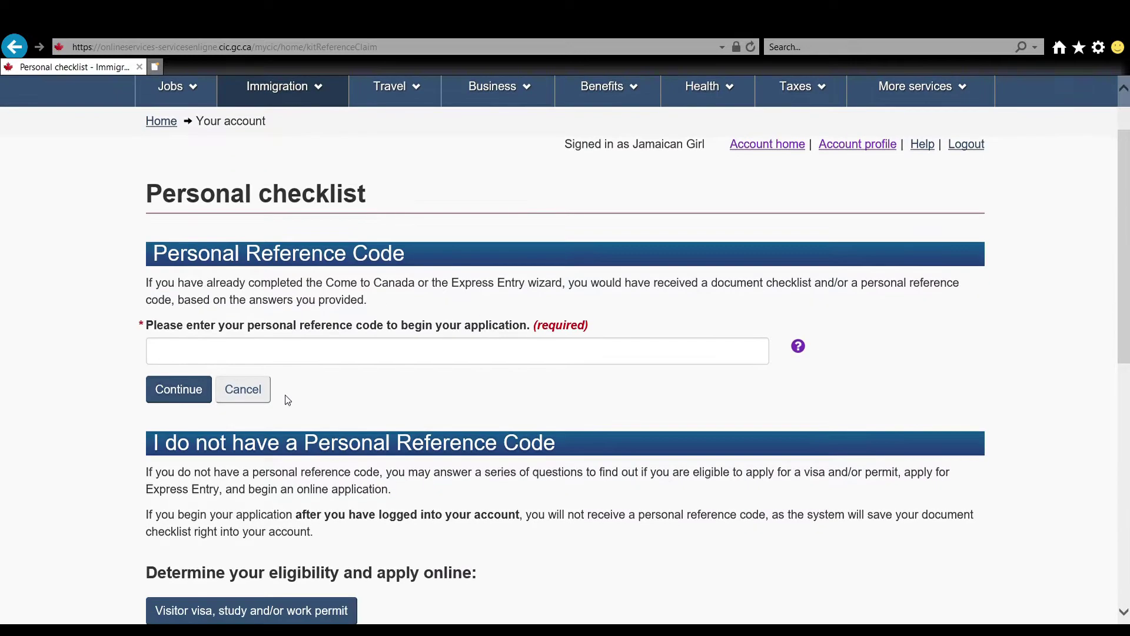
drag(151, 327, 363, 326)
click(389, 354)
scroll(413, 388, down, 2)
scroll(413, 392, down, 1)
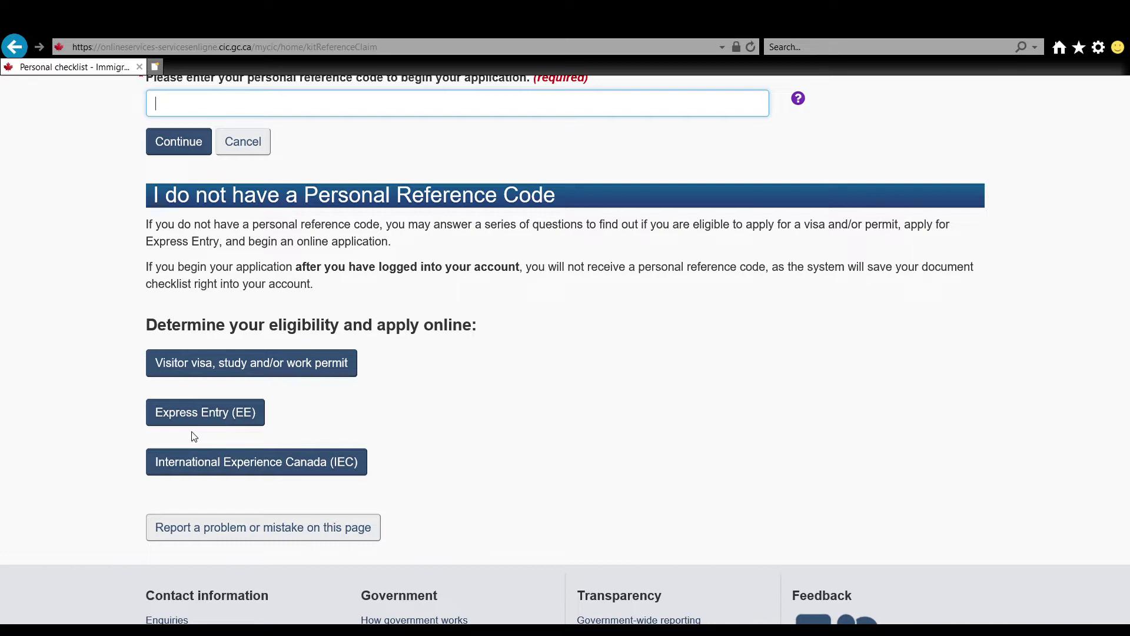
click(220, 365)
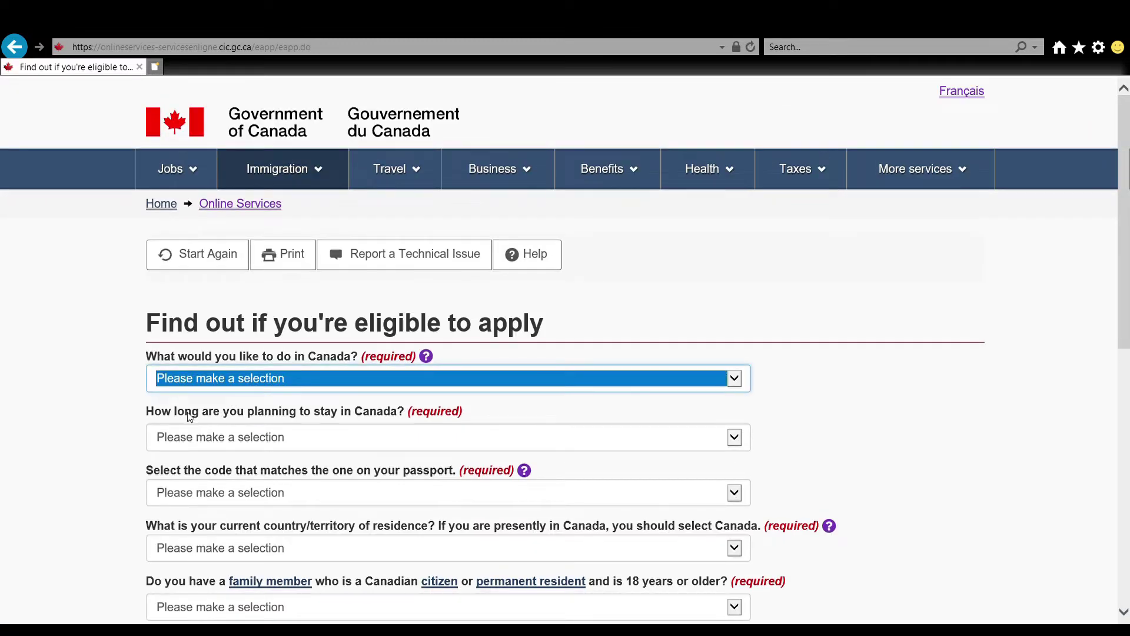
Answer that the purpose in Canada is Work and the planned stay is "Temporarily - more than 6 months".
key(w)
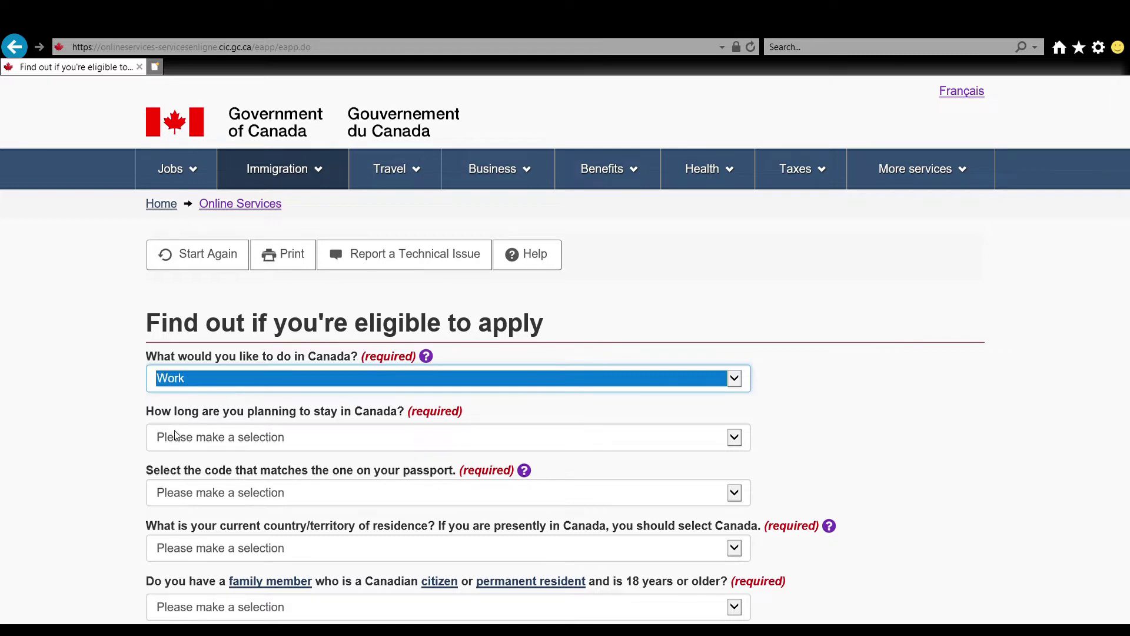
scroll(173, 437, down, 2)
key(Tab)
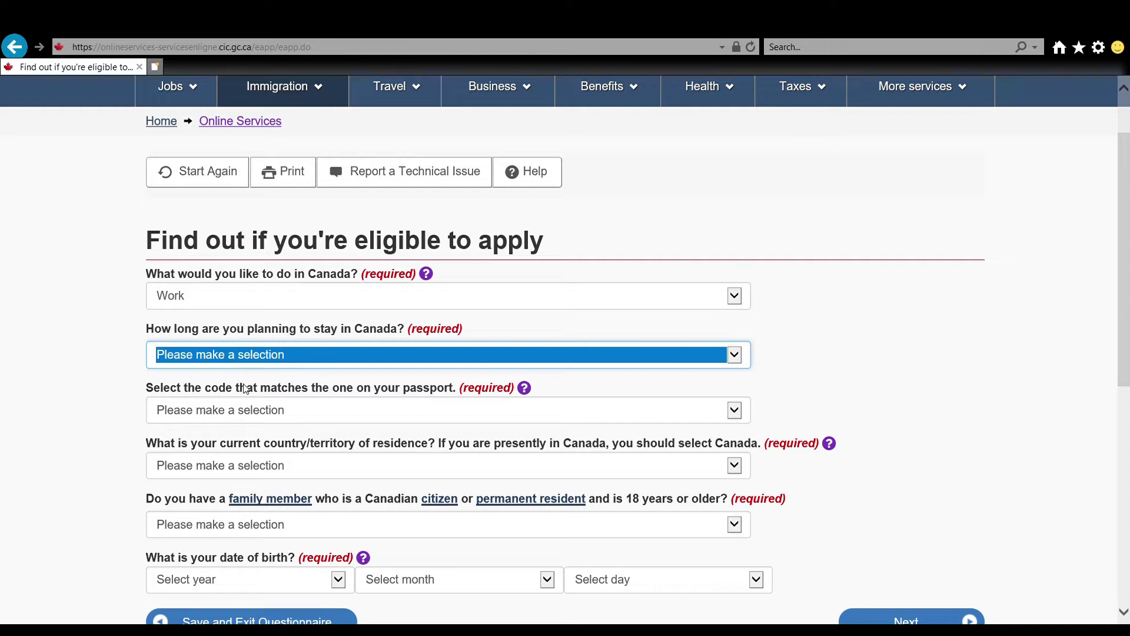
key(t)
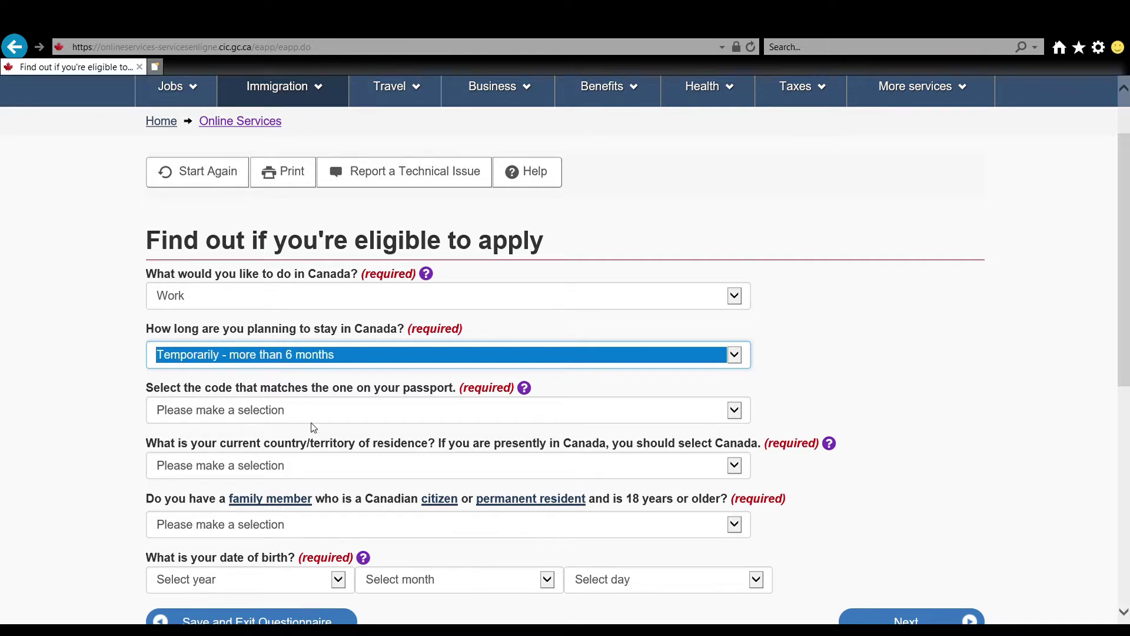
Set the passport code to JAM (Jamaica).
key(Tab)
key(j)
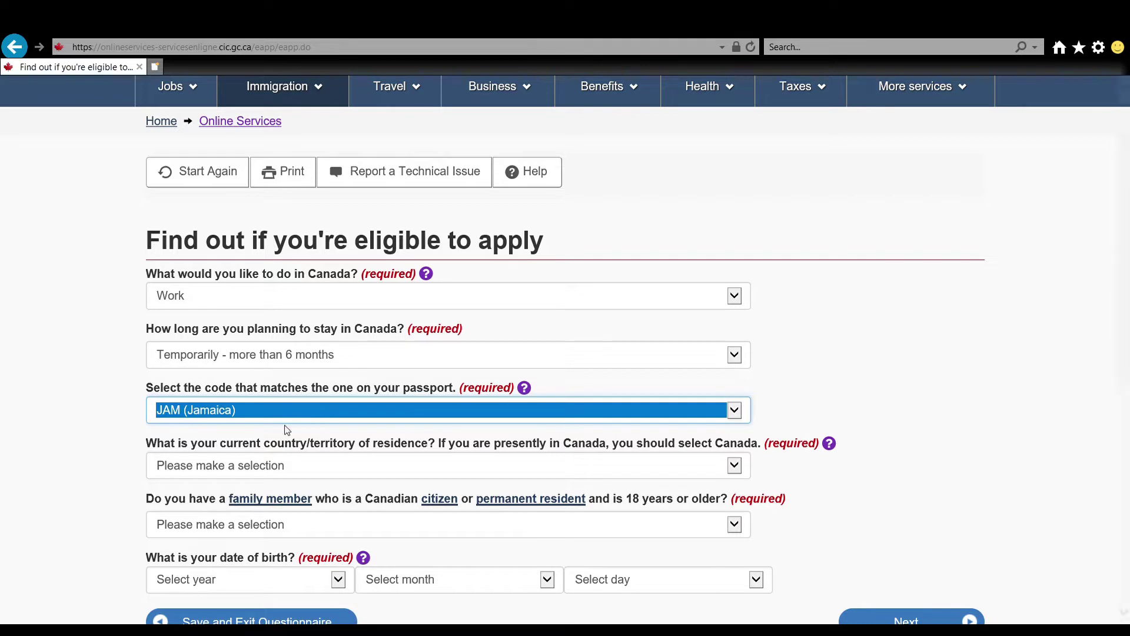
key(Down)
key(Down)
key(Down)
key(Up)
key(Up)
key(Up)
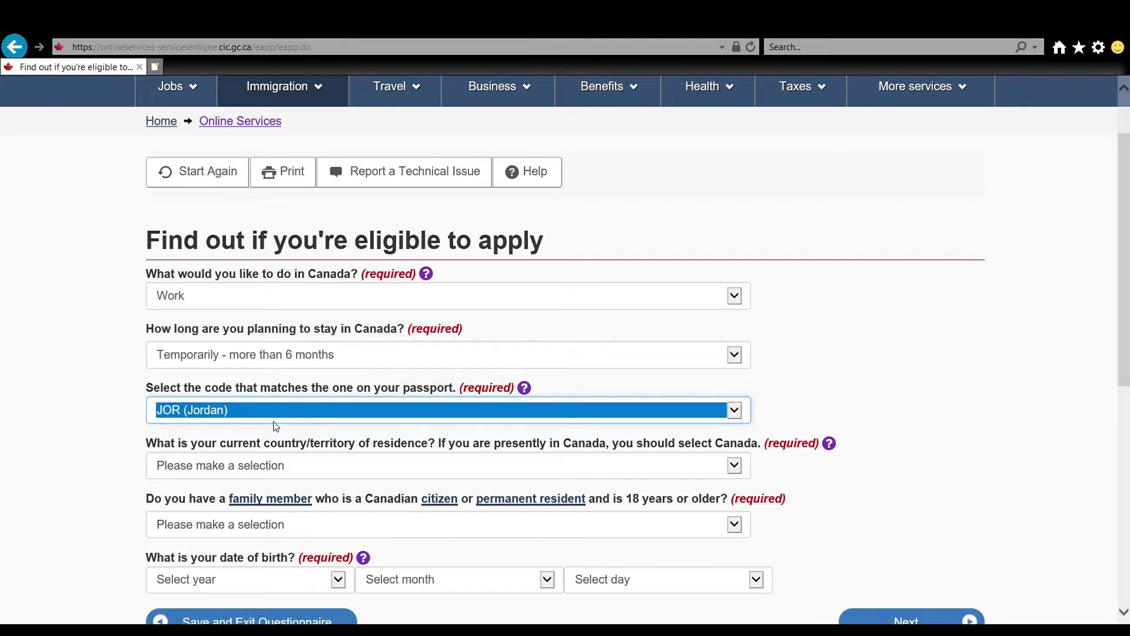
click(102, 416)
Set the current country of residence to Jamaica and answer No to having a Canadian citizen or permanent resident family member.
scroll(103, 416, down, 2)
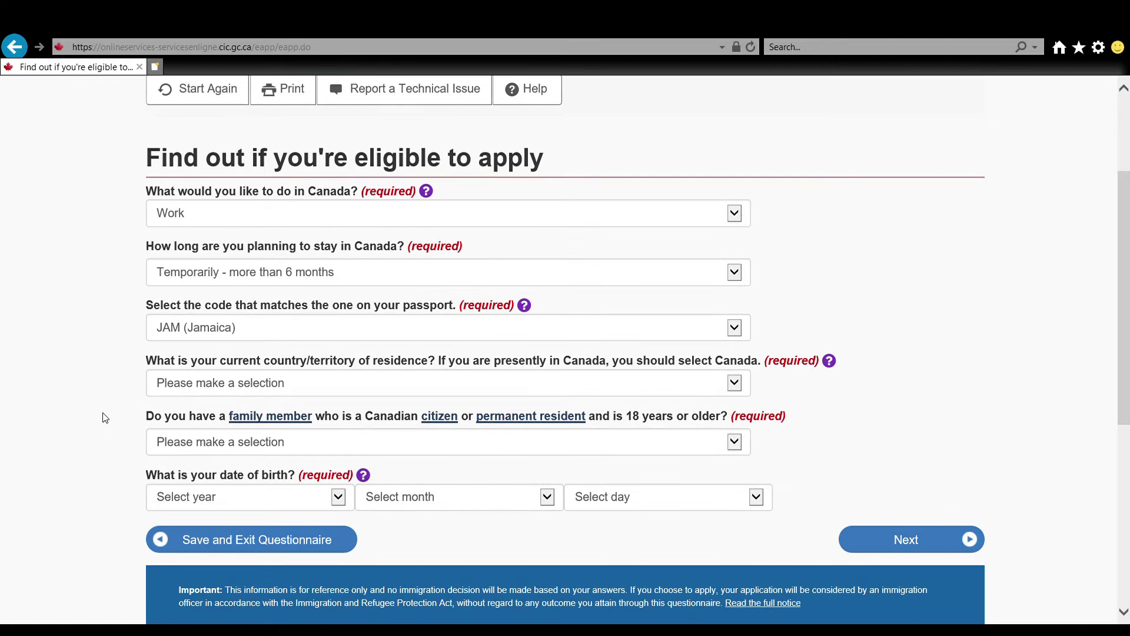
click(260, 383)
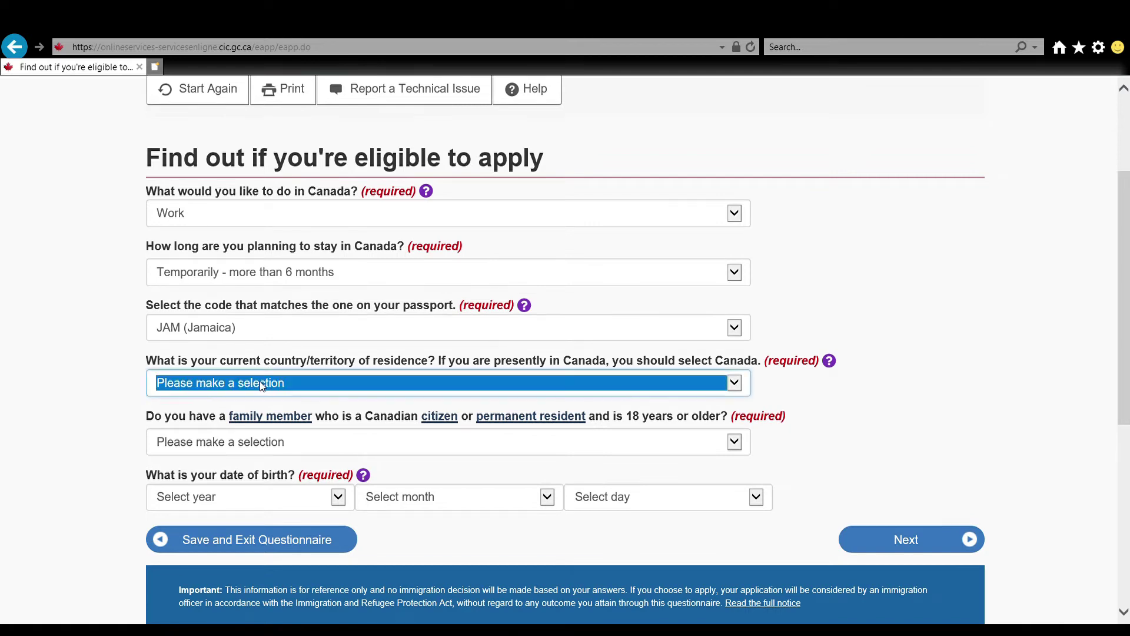
key(j)
click(130, 429)
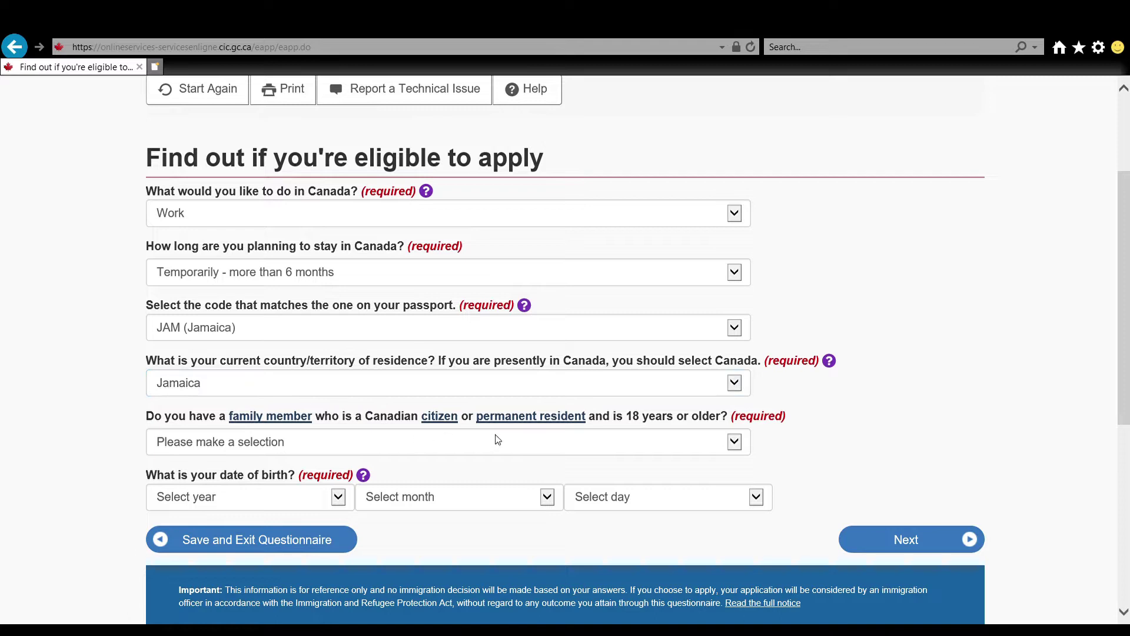
click(733, 445)
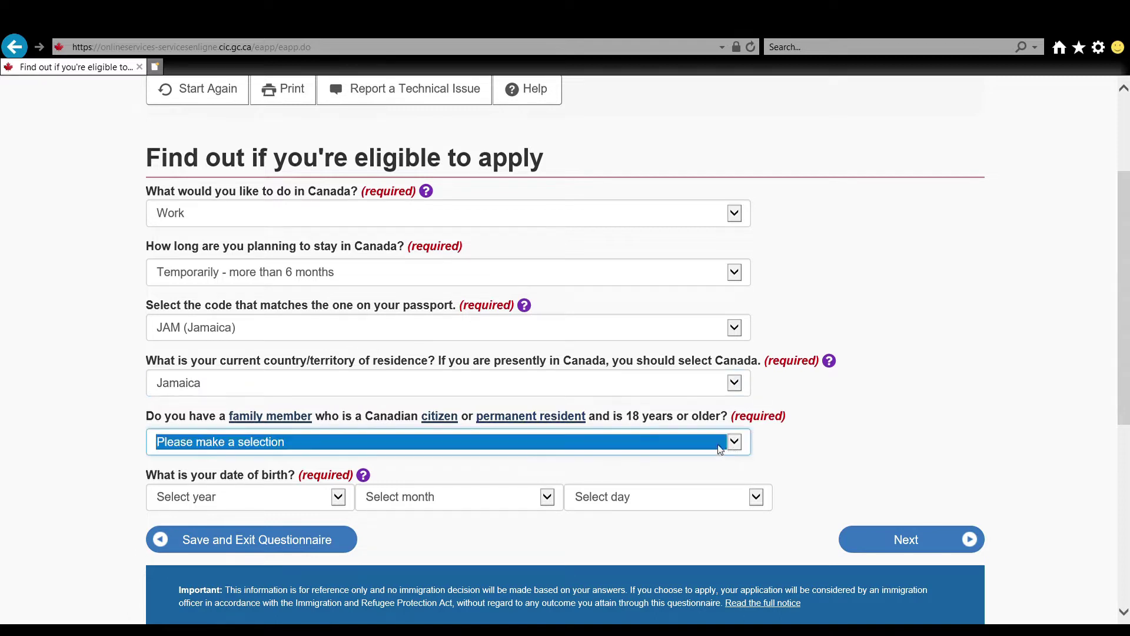
key(n)
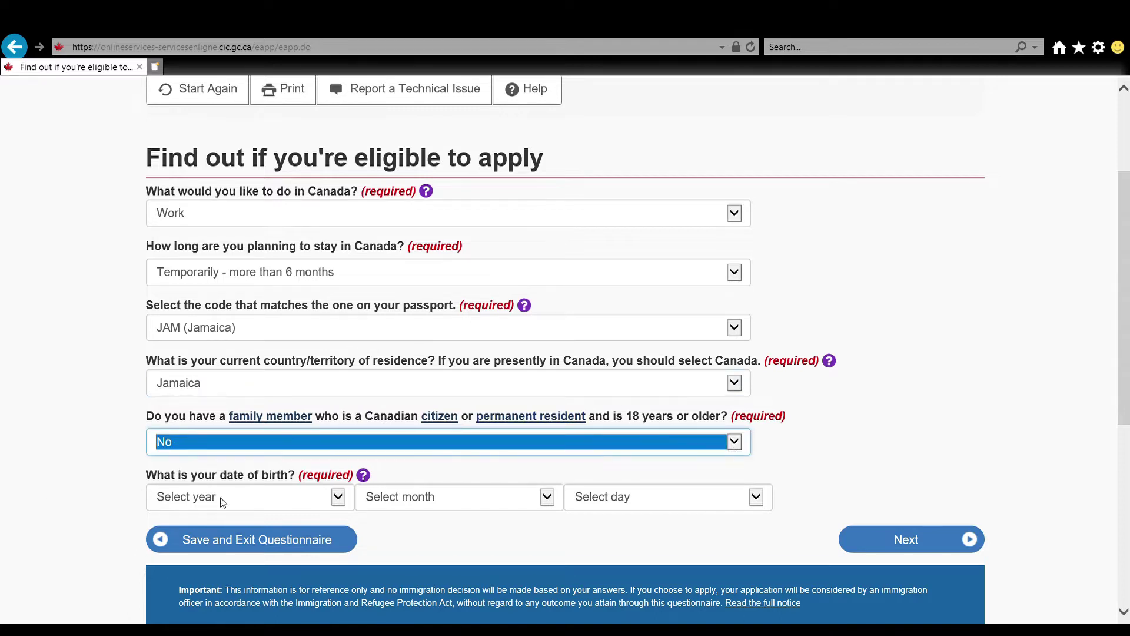
Enter the applicant's year, month and day of birth, and submit this page of the questionnaire.
click(339, 498)
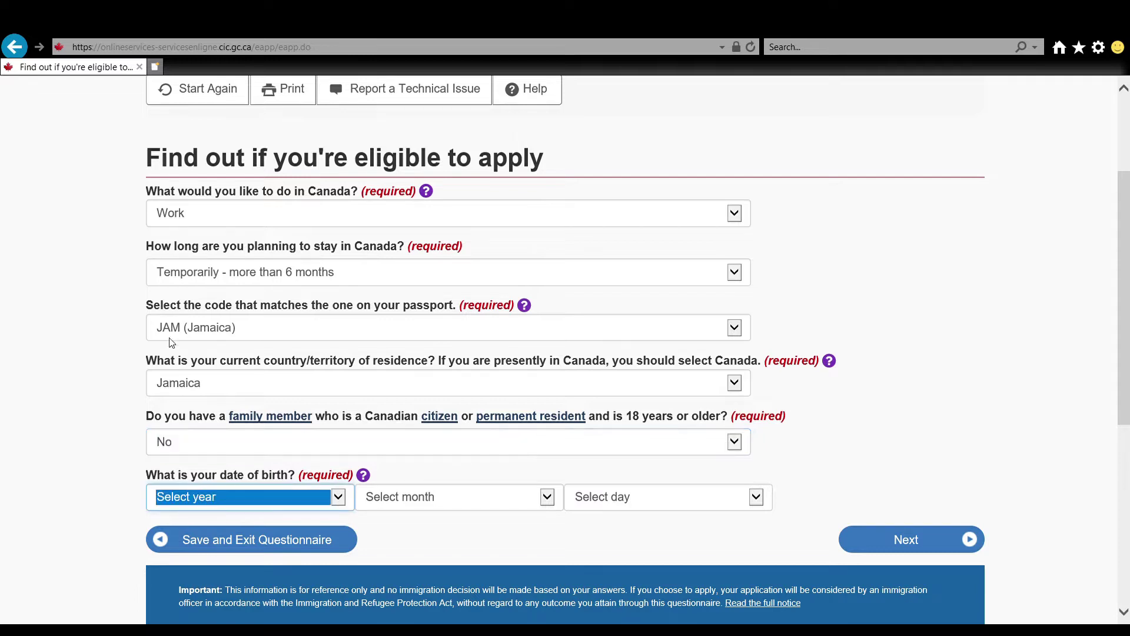
text(1988)
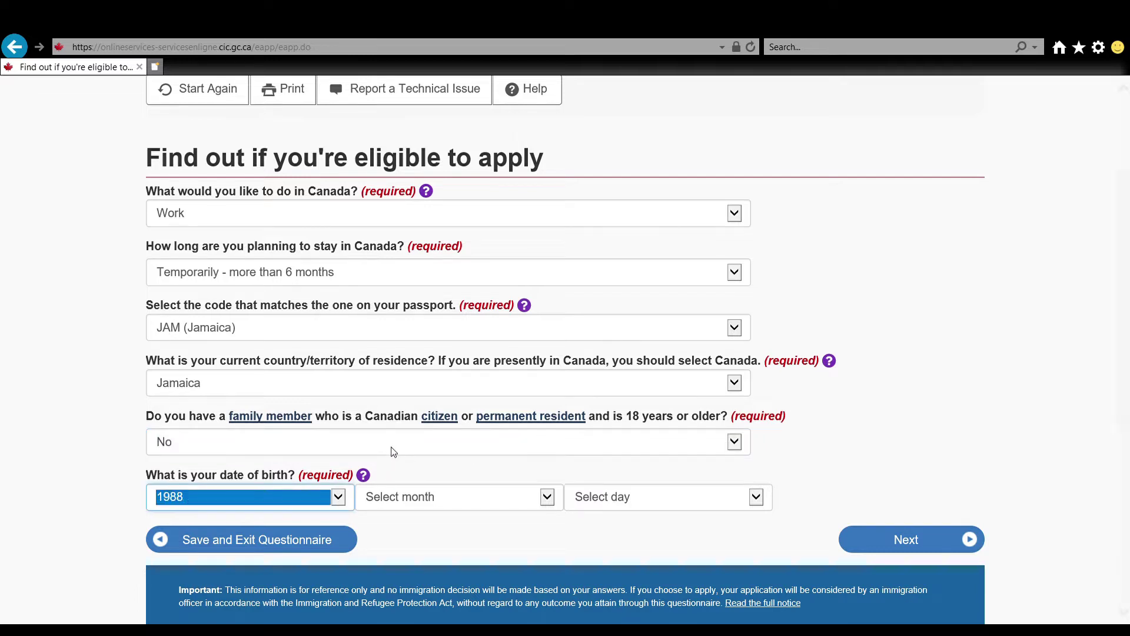
key(Tab)
text(april)
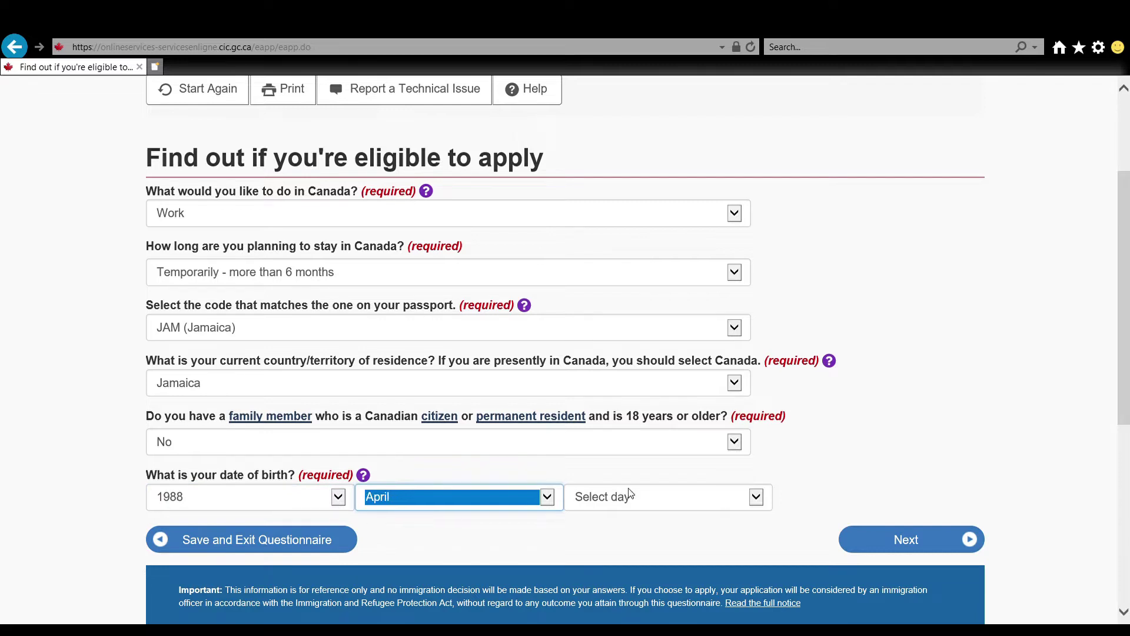
key(Tab)
text(17)
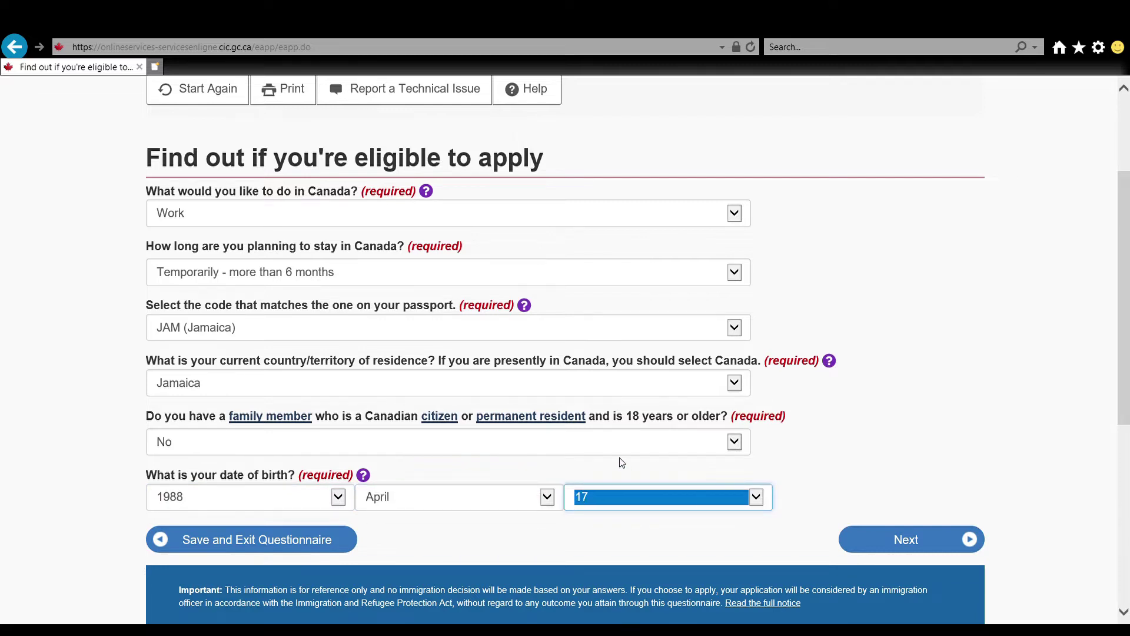
scroll(574, 467, down, 2)
click(889, 461)
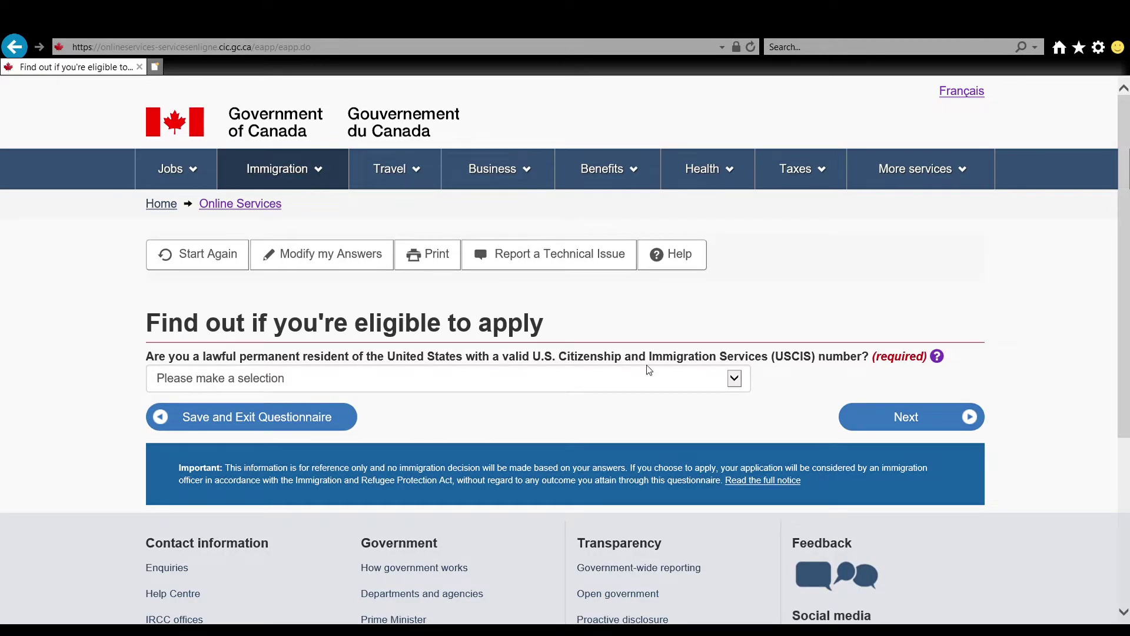
Answer No to being a U.S. lawful permanent resident and No to having a job offer with an offer of employment or LMIA number, submitting each page.
click(734, 380)
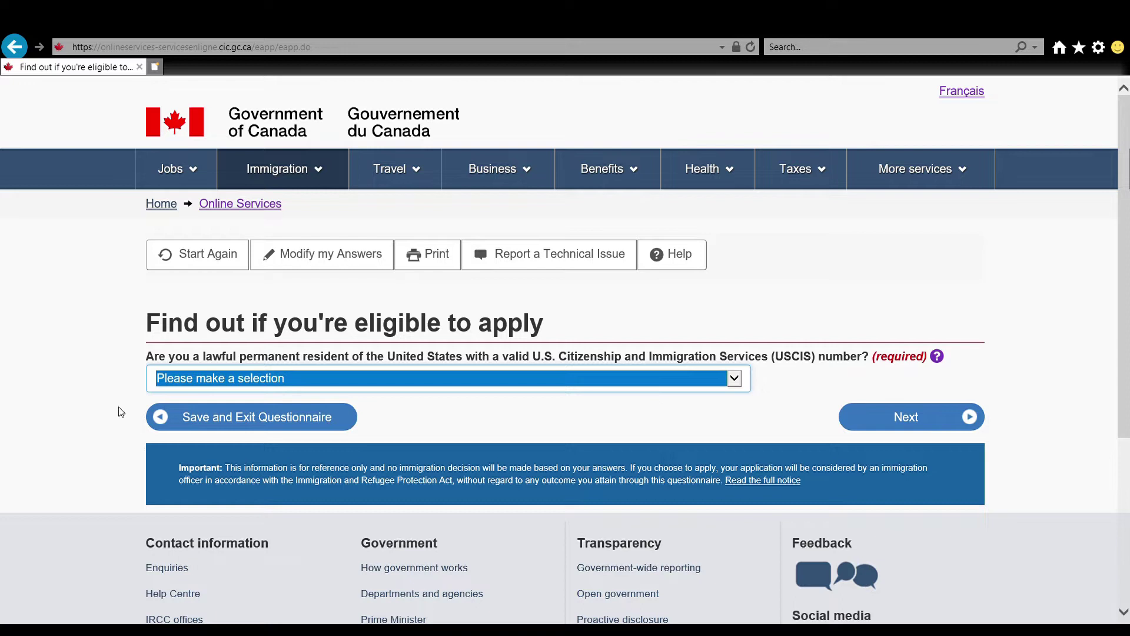
key(n)
click(894, 417)
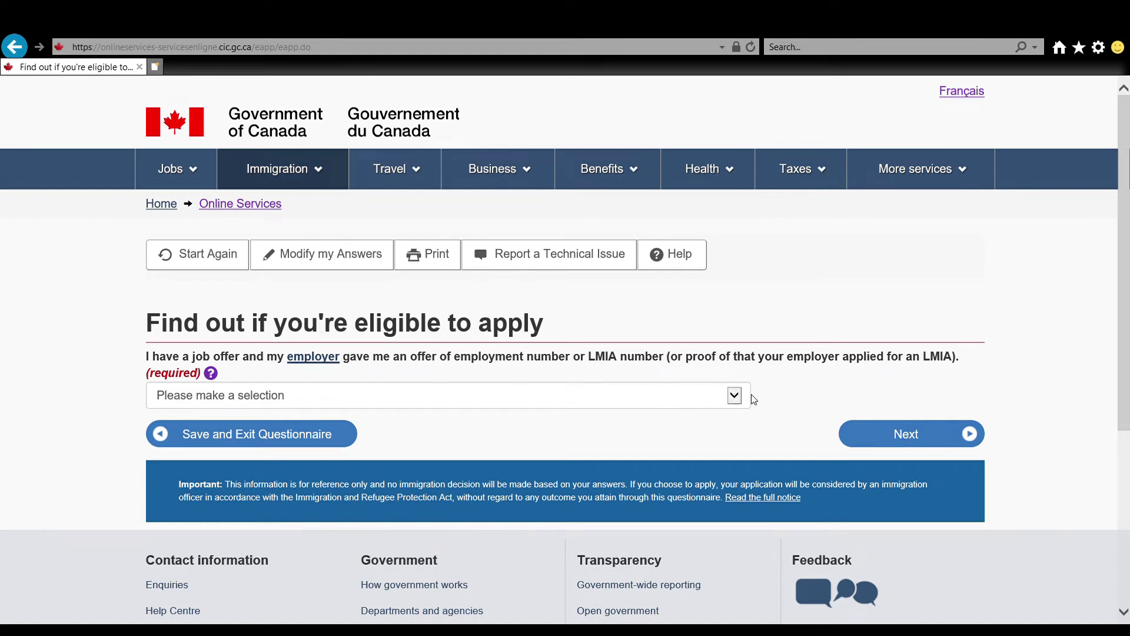
click(733, 398)
key(n)
click(916, 437)
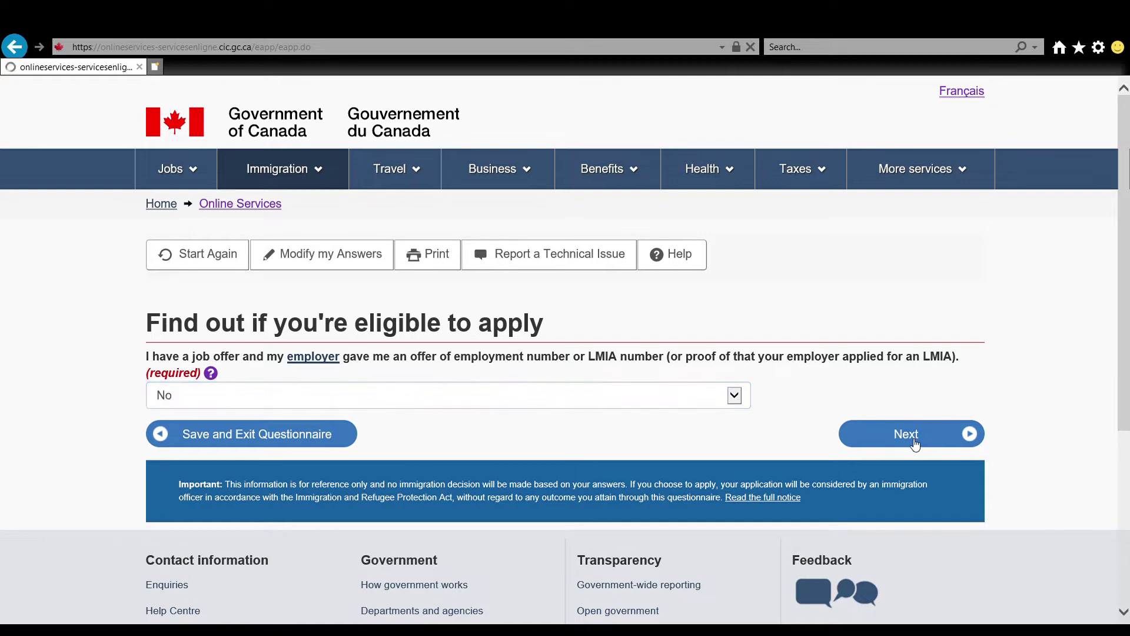
Answer No to working in one of the listed categories and No to coming under an active IRCC public policy or special measure.
scroll(630, 462, down, 3)
scroll(631, 462, down, 3)
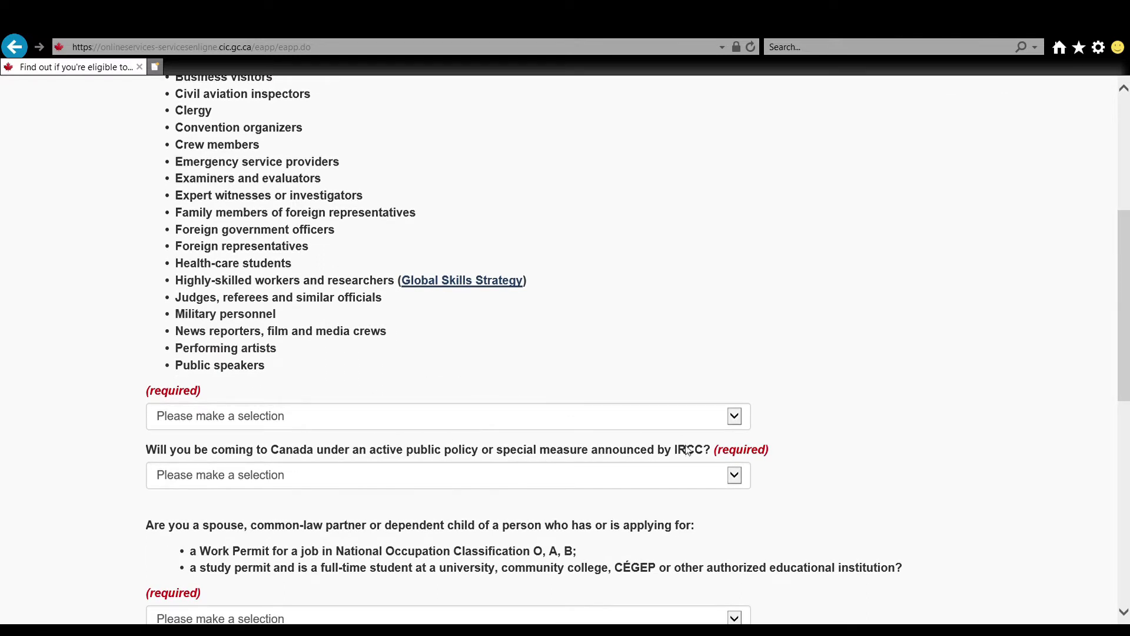
scroll(660, 424, up, 5)
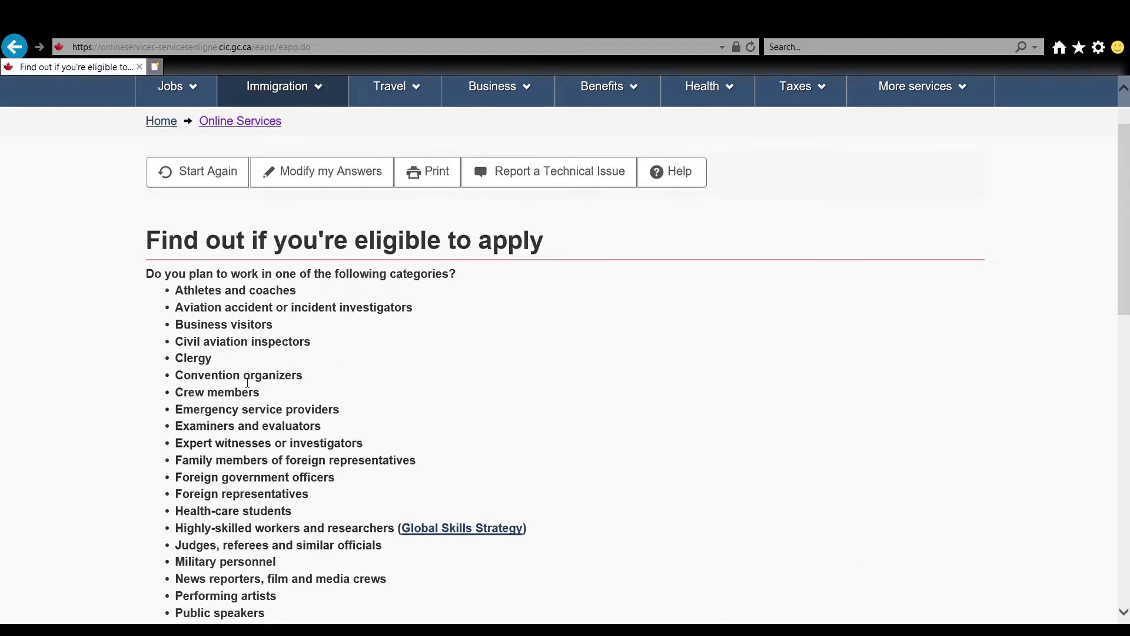
scroll(247, 383, down, 1)
drag(158, 193, 468, 194)
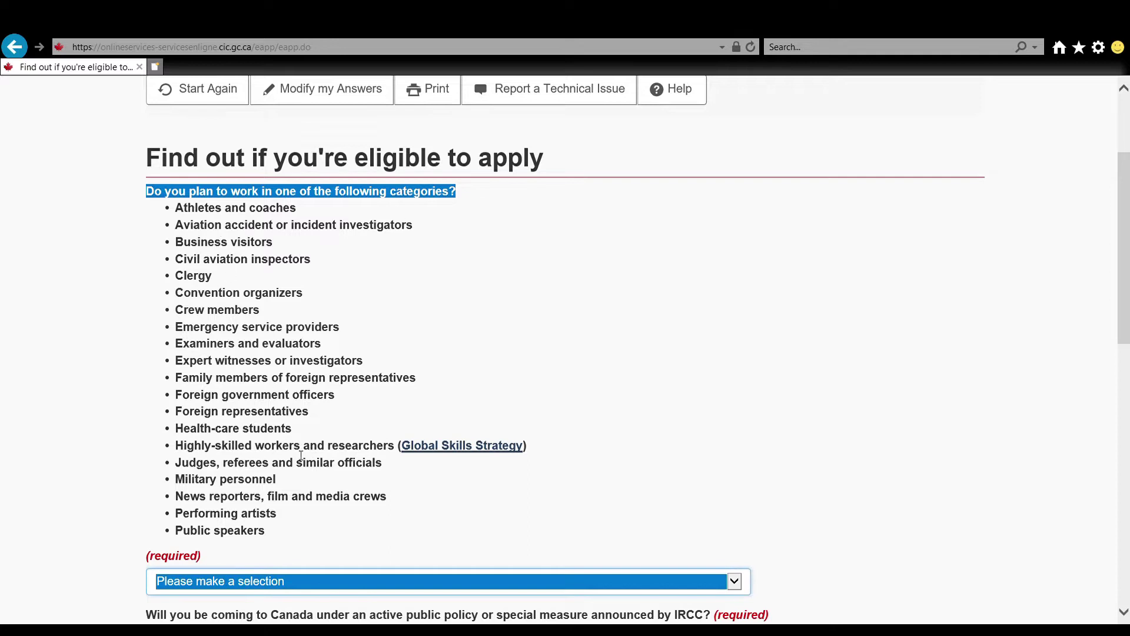
scroll(374, 558, down, 1)
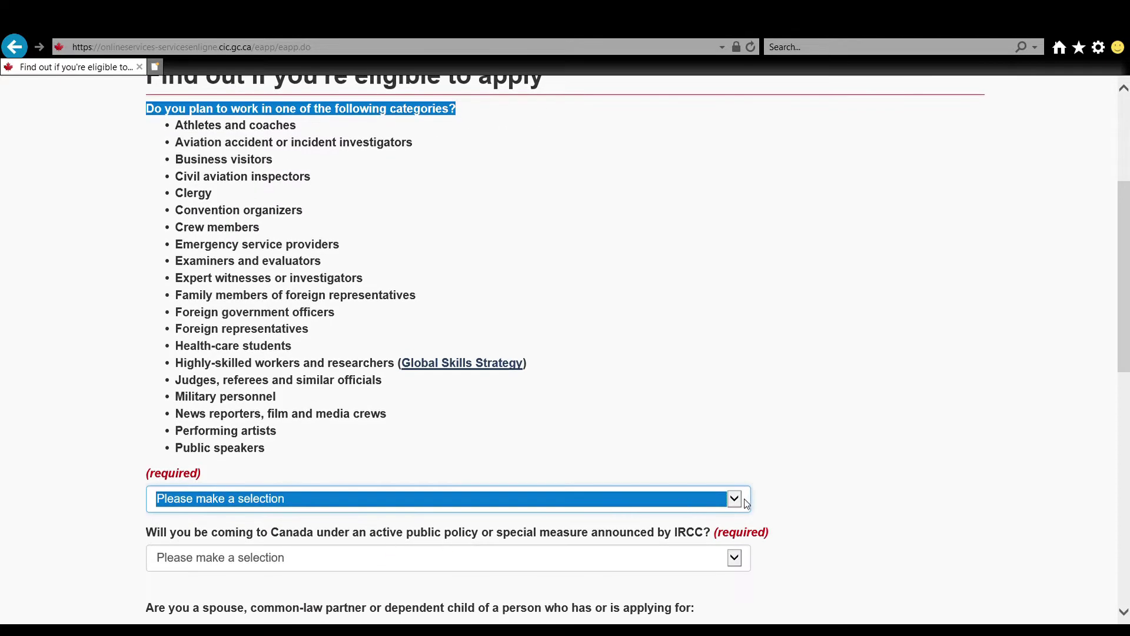
key(n)
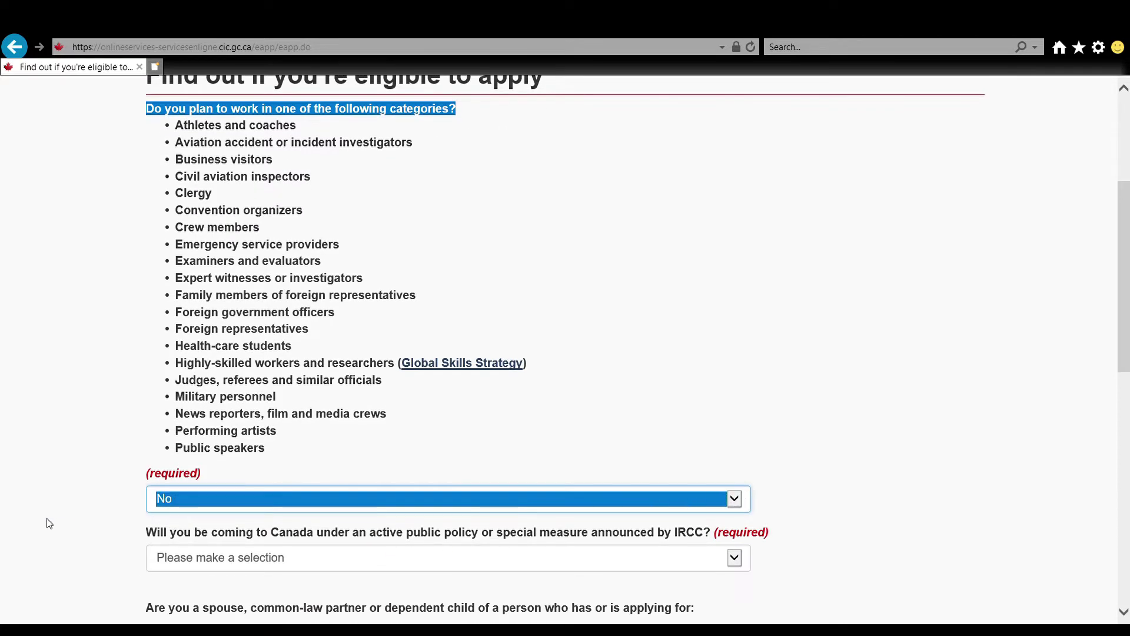
scroll(172, 484, down, 1)
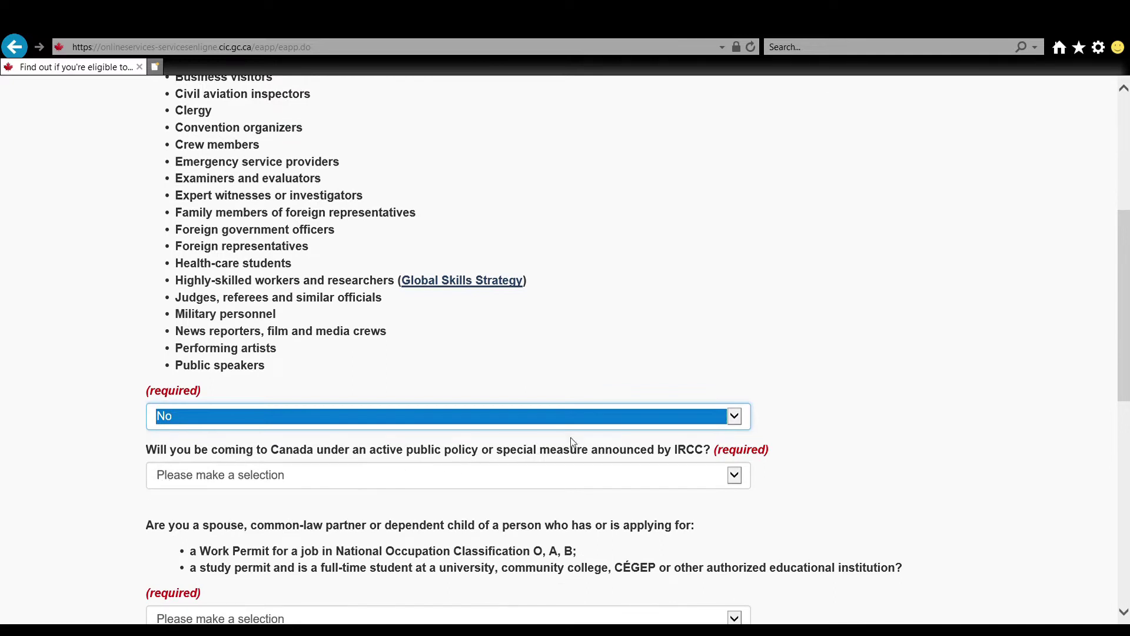
key(Tab)
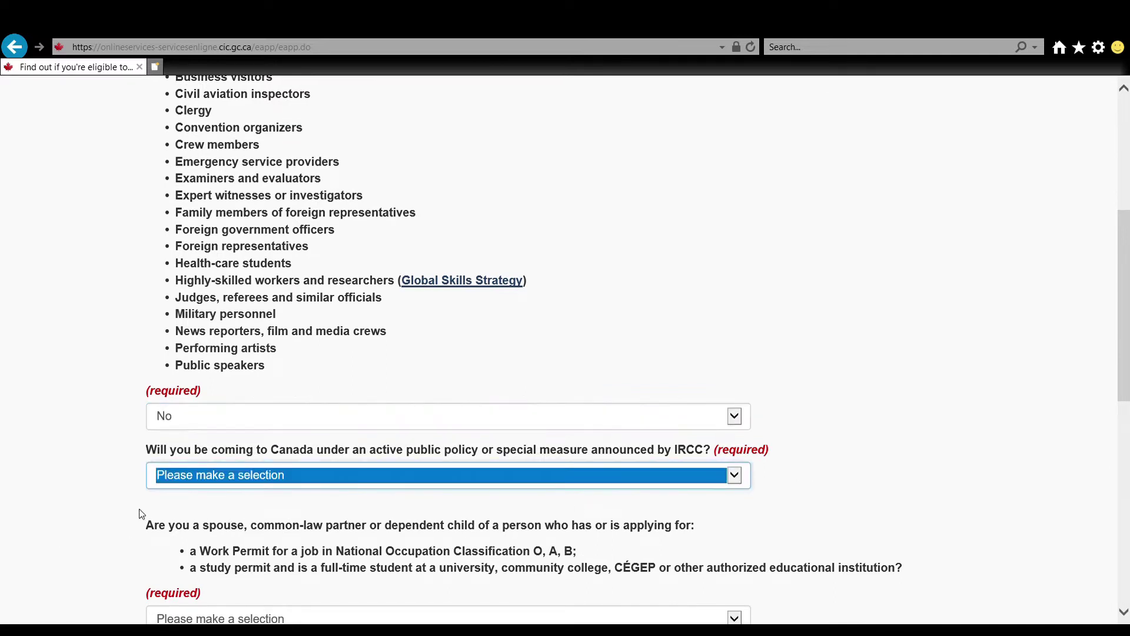
key(n)
Answer Yes to being a spouse, partner or dependent child of a permit applicant and No to recent Canadian graduation, and submit the page.
scroll(116, 487, down, 2)
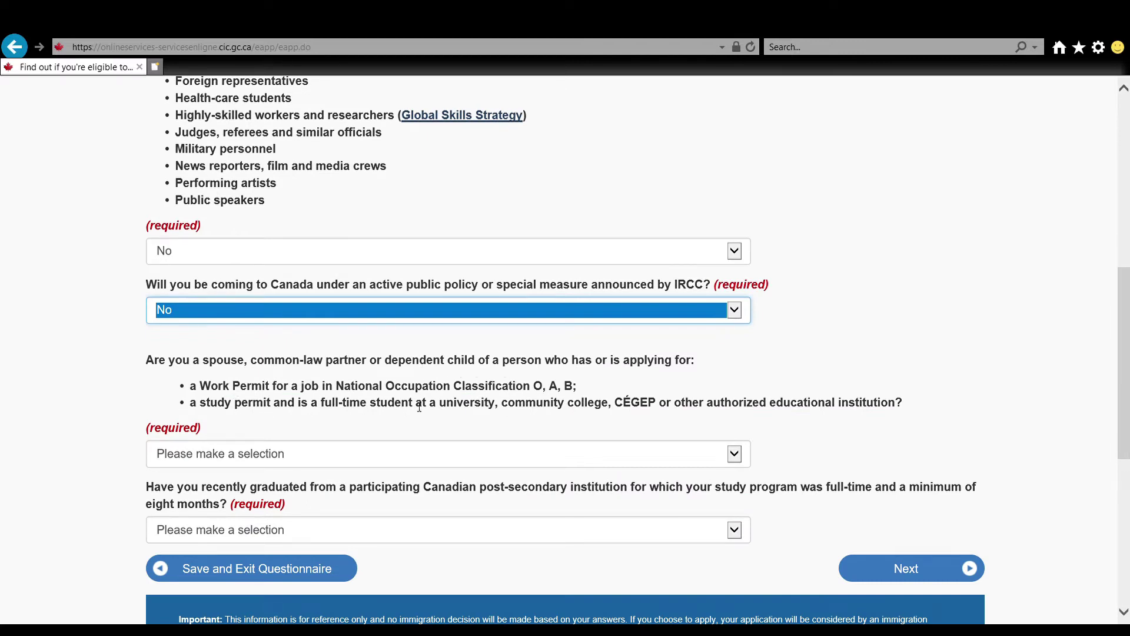
key(Tab)
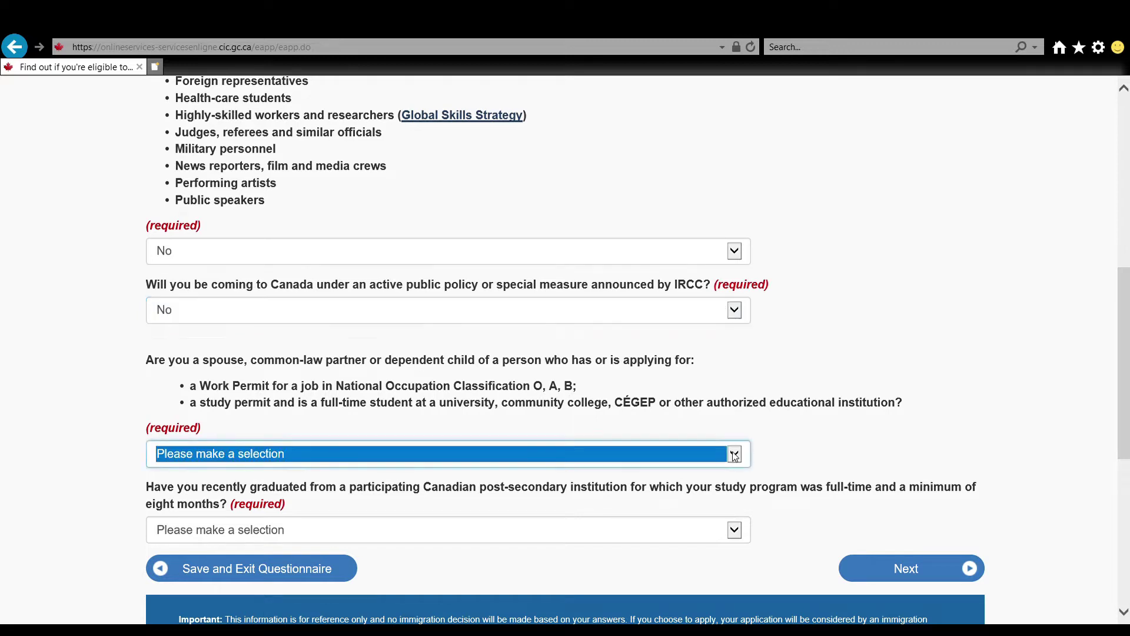
key(y)
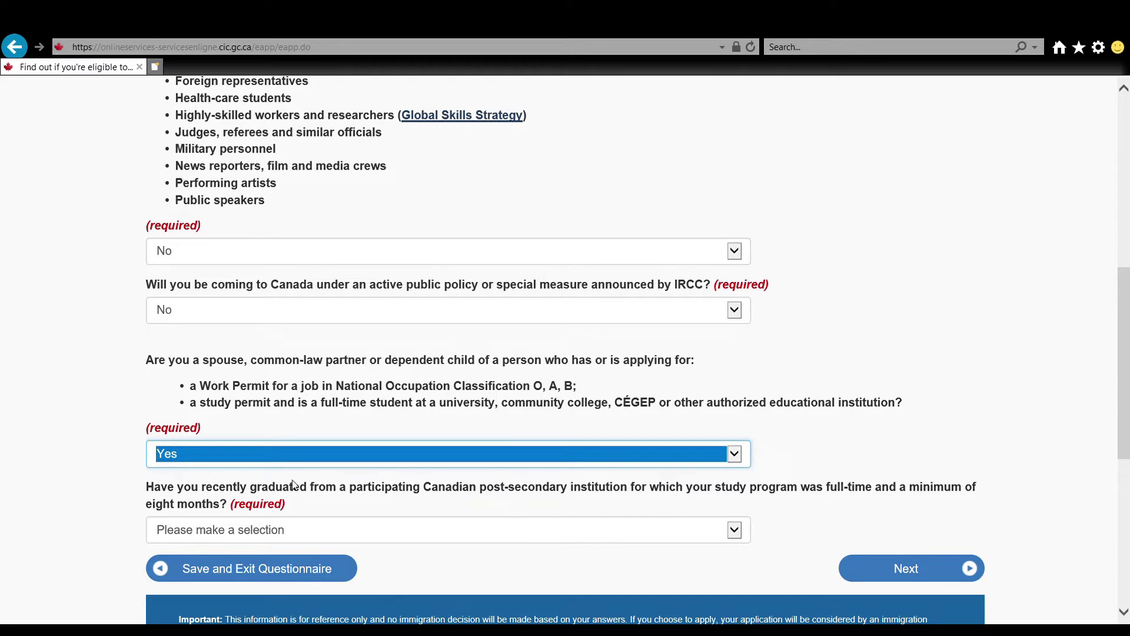
scroll(368, 479, down, 1)
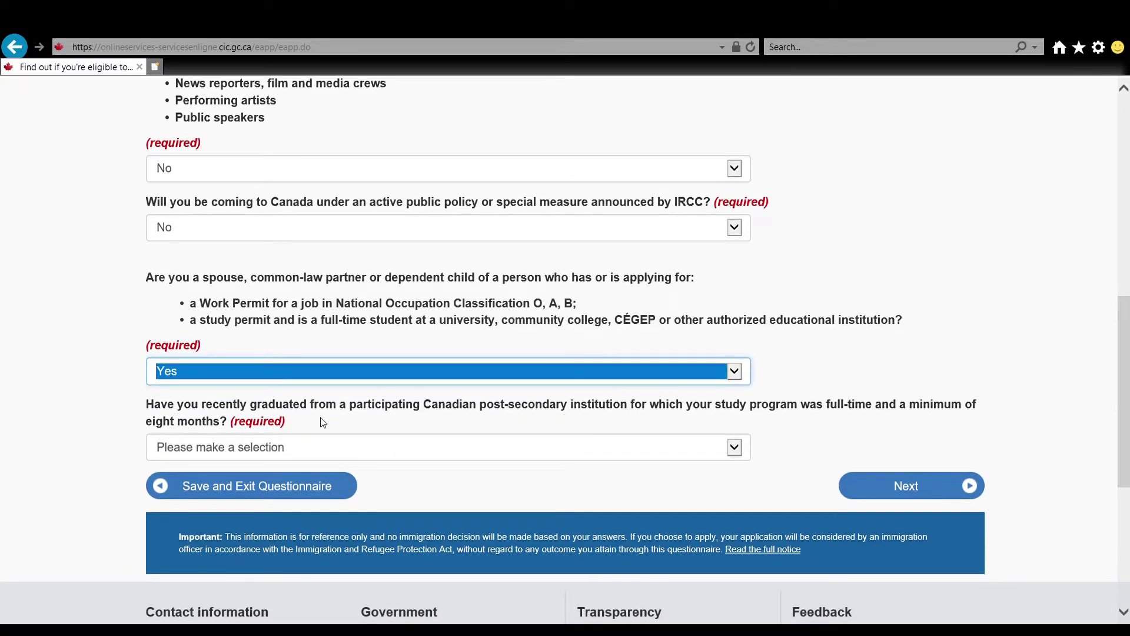
click(734, 448)
key(n)
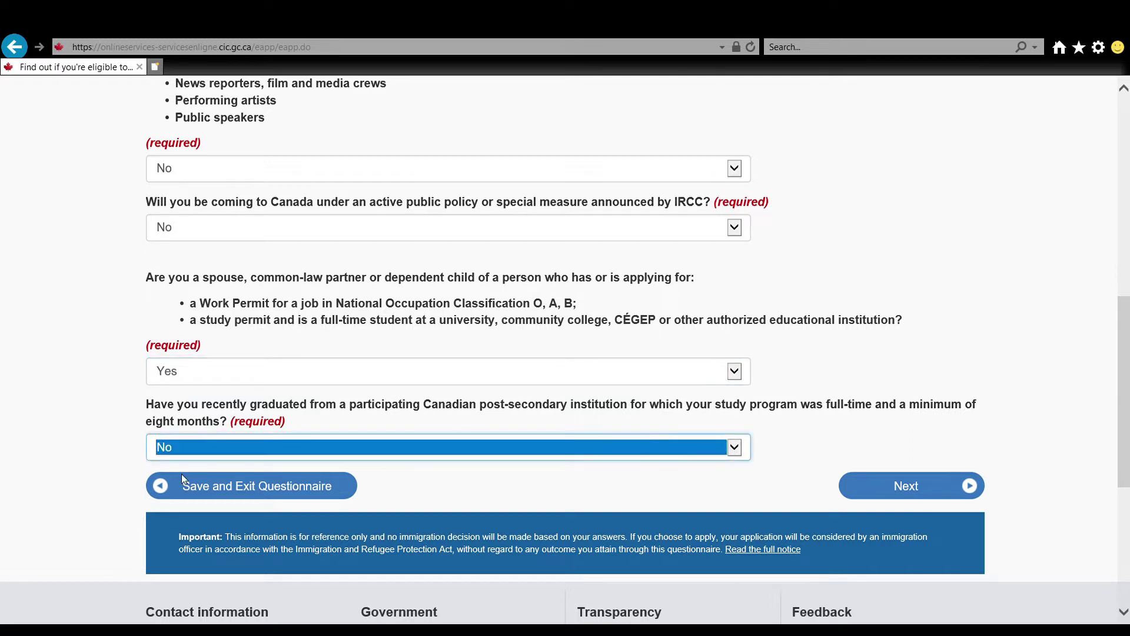
click(899, 485)
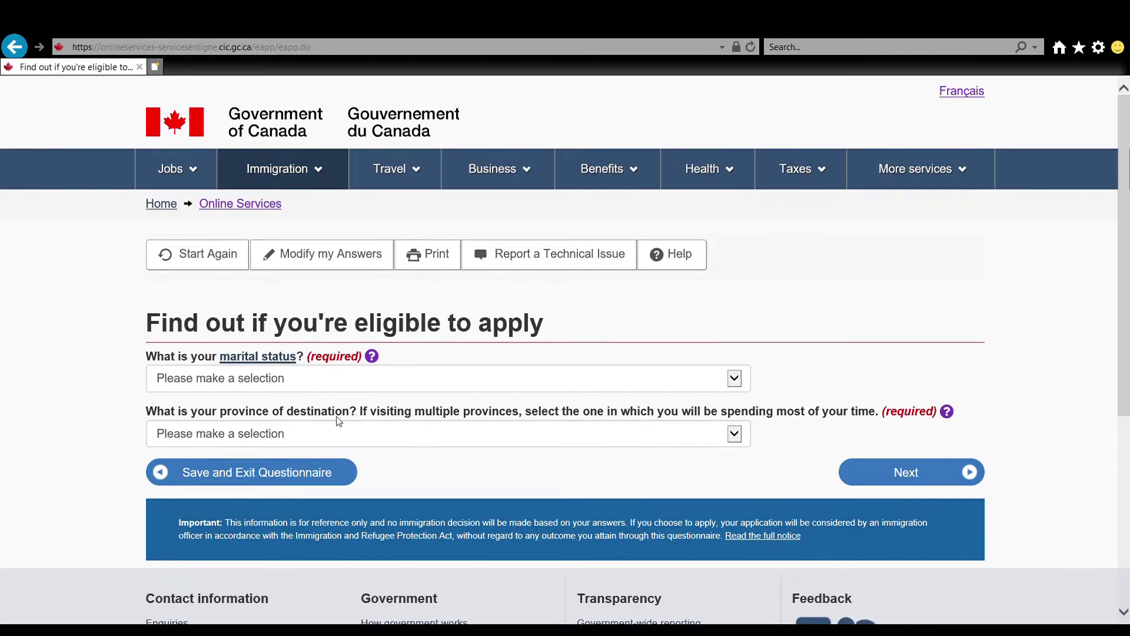
Set the marital status to Married, choose the province of destination, and submit the page.
click(314, 382)
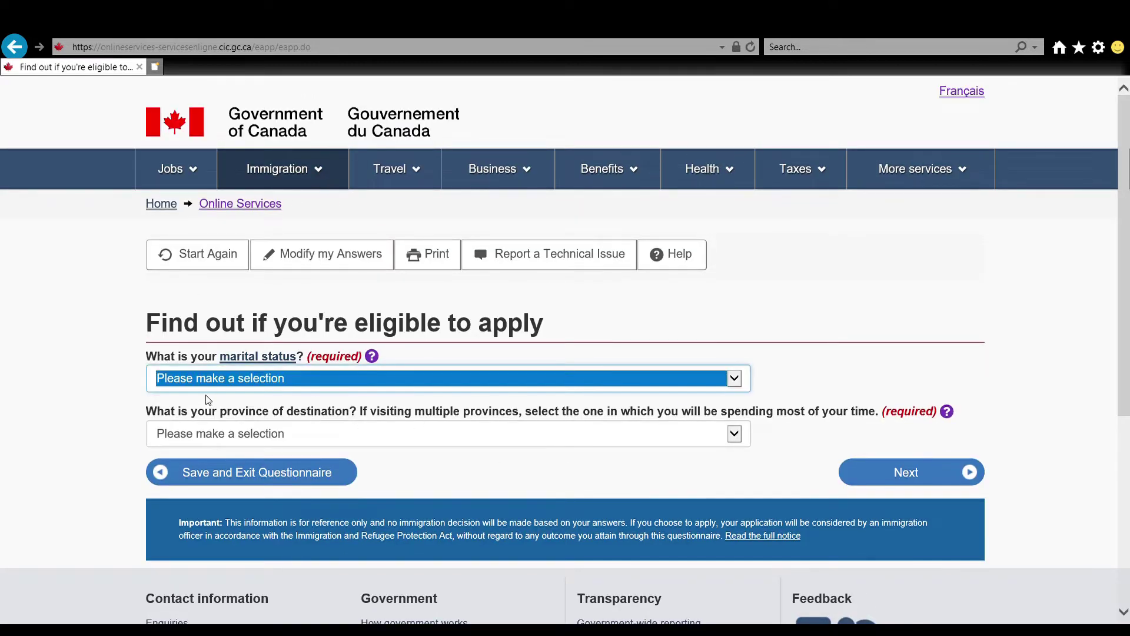
key(m)
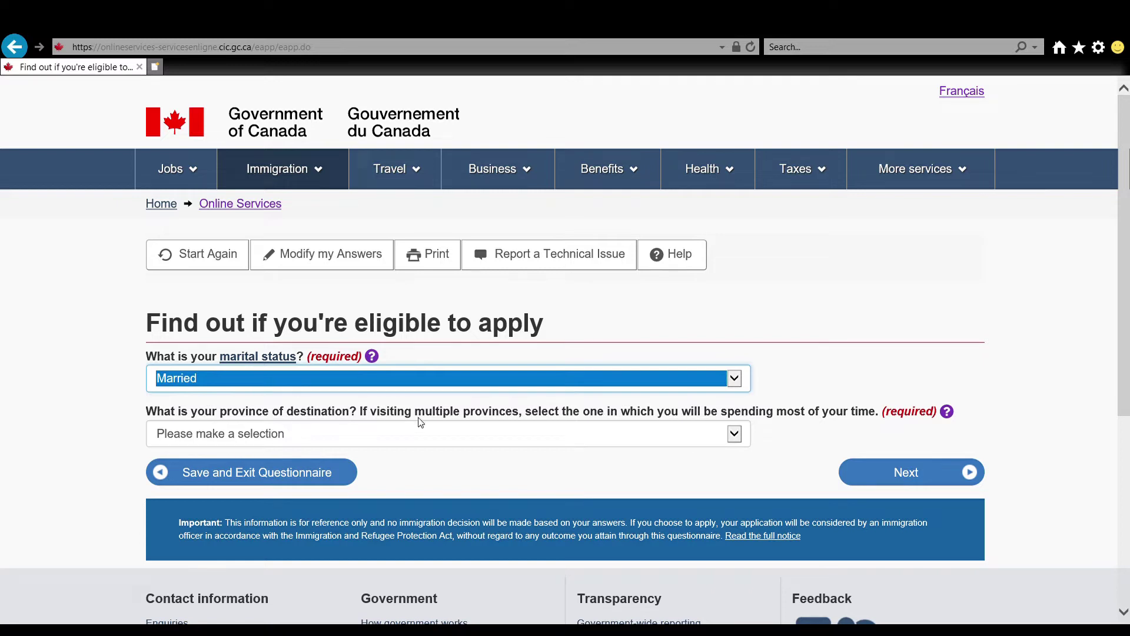
click(430, 430)
key(a)
click(890, 469)
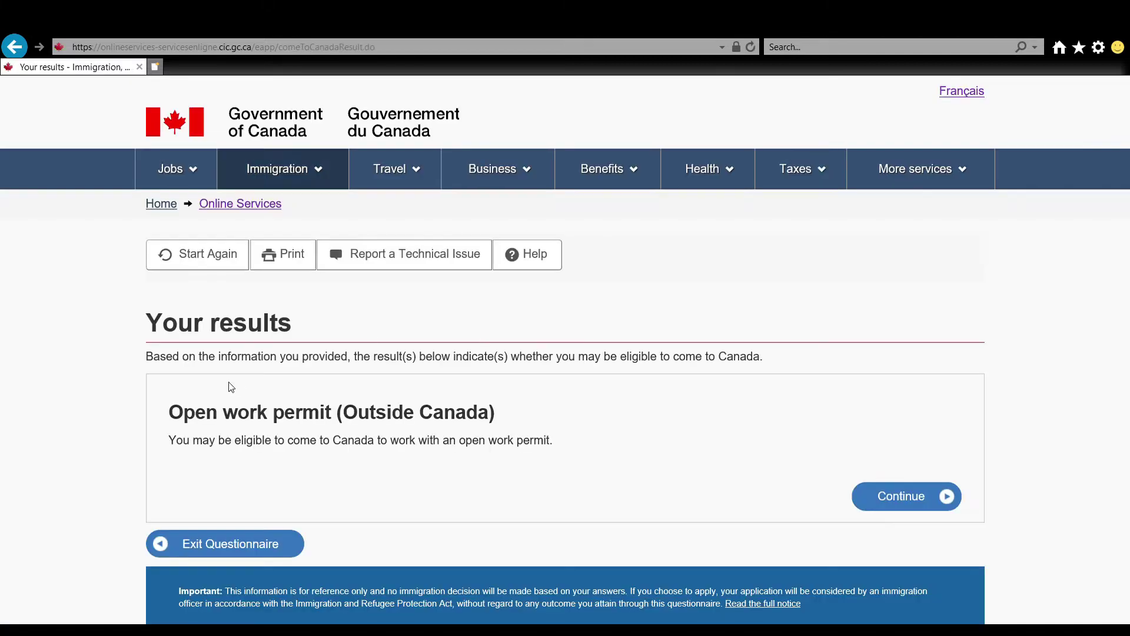
Review the eligibility results and continue with Open work permit (Outside Canada) through to the personal checklist questions.
drag(141, 359, 628, 357)
drag(759, 355, 877, 339)
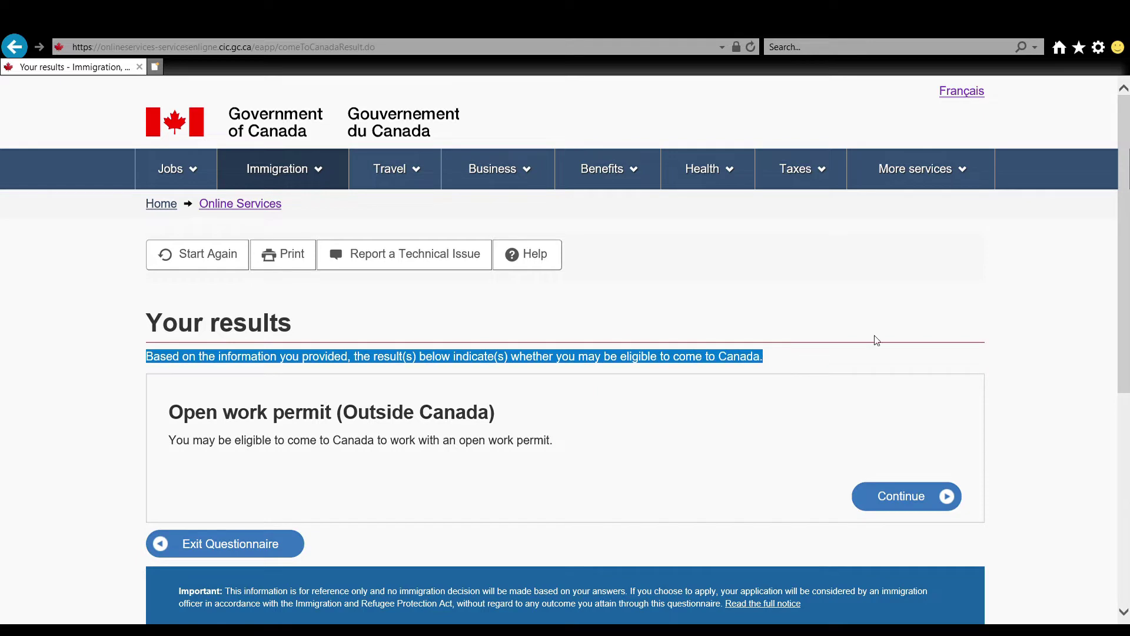
drag(169, 419, 582, 392)
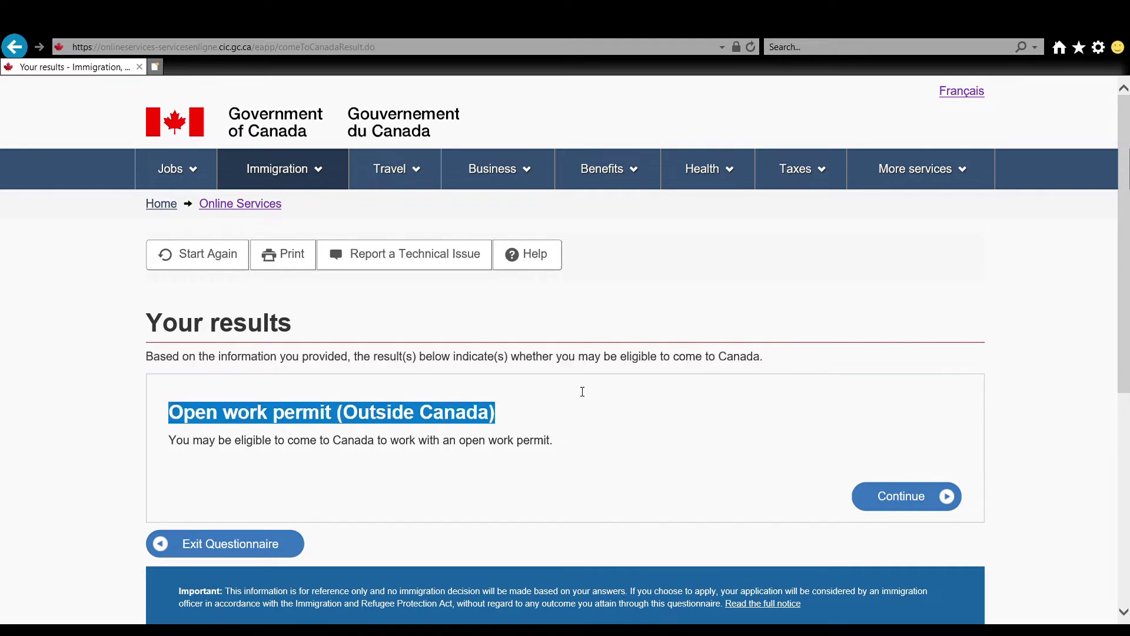
click(883, 496)
click(942, 496)
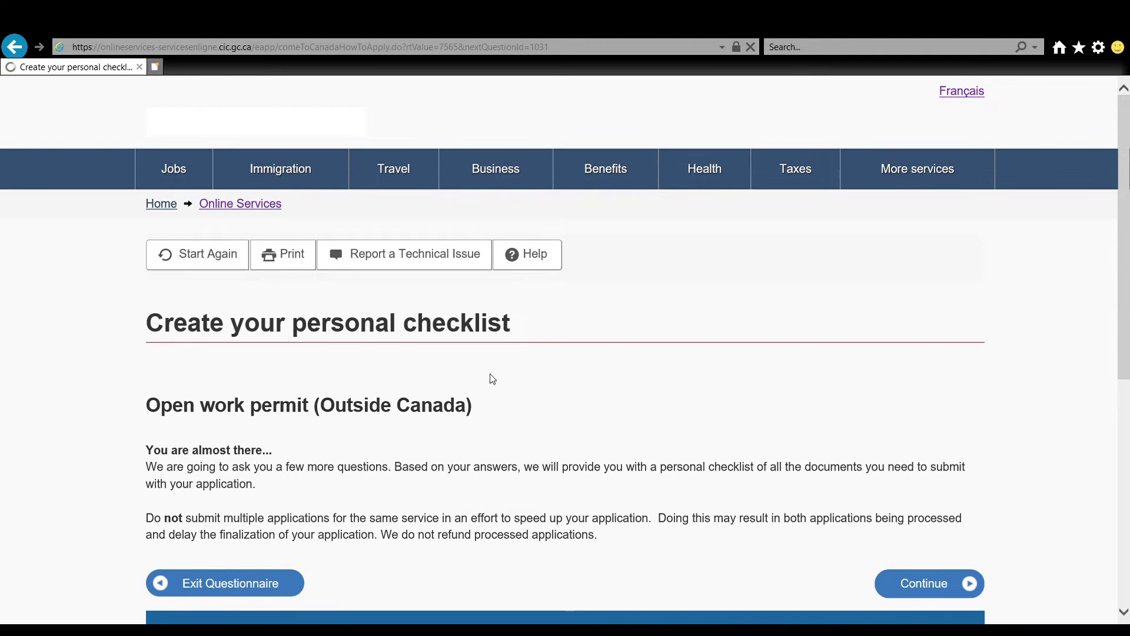
scroll(354, 386, down, 3)
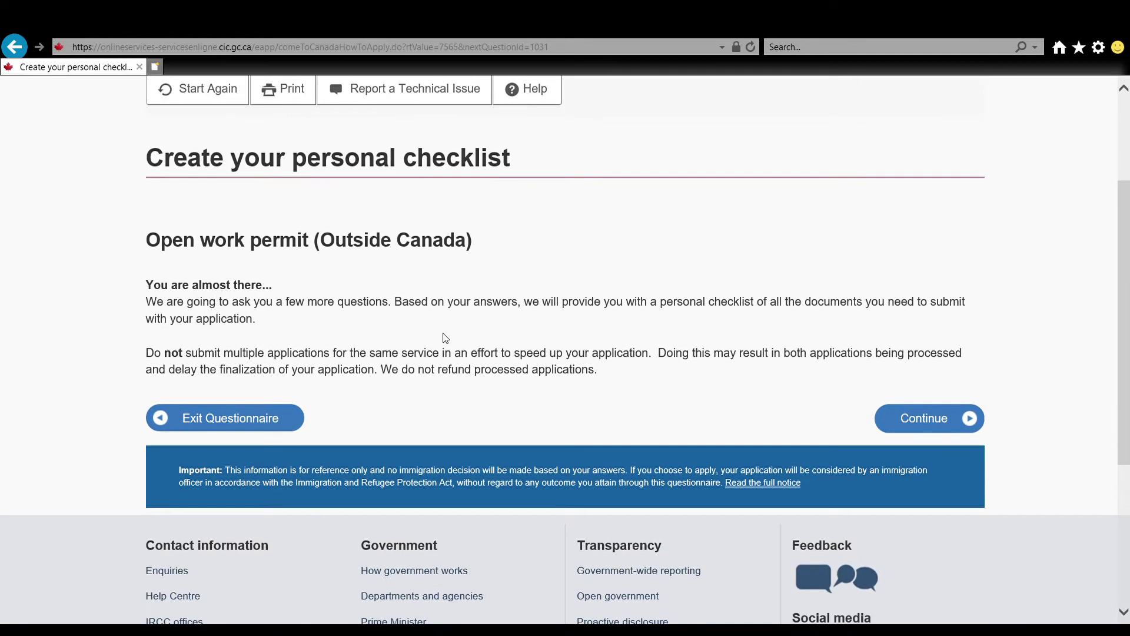
click(937, 424)
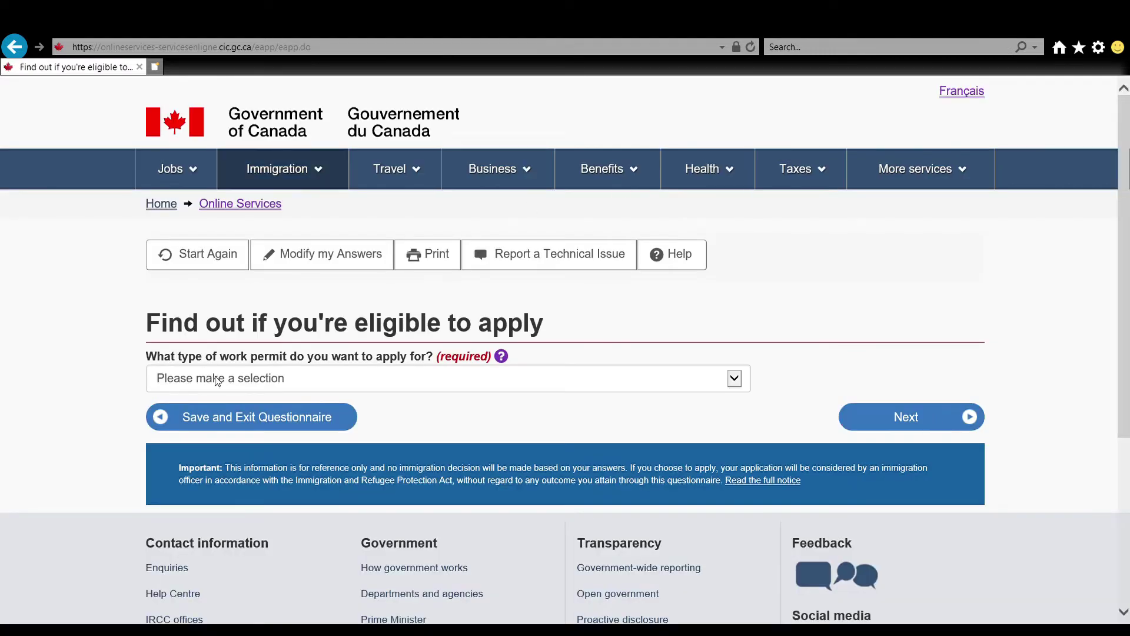
Choose the work permit type and answer Yes to accompanying a family member with status in Canada, submitting each page.
click(218, 380)
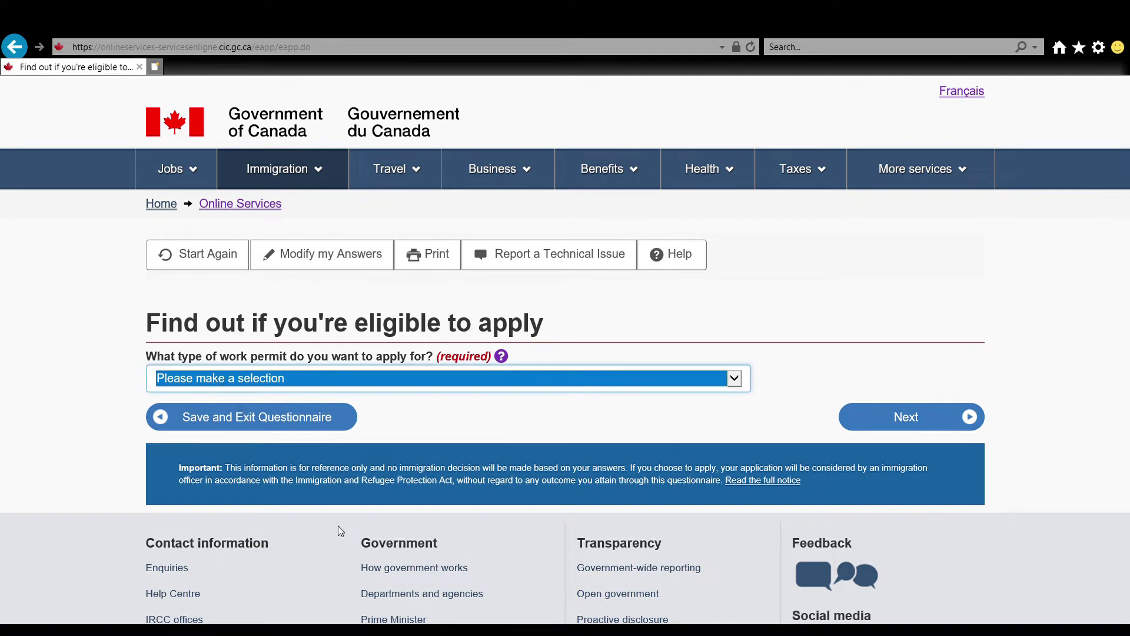
key(Down)
click(896, 418)
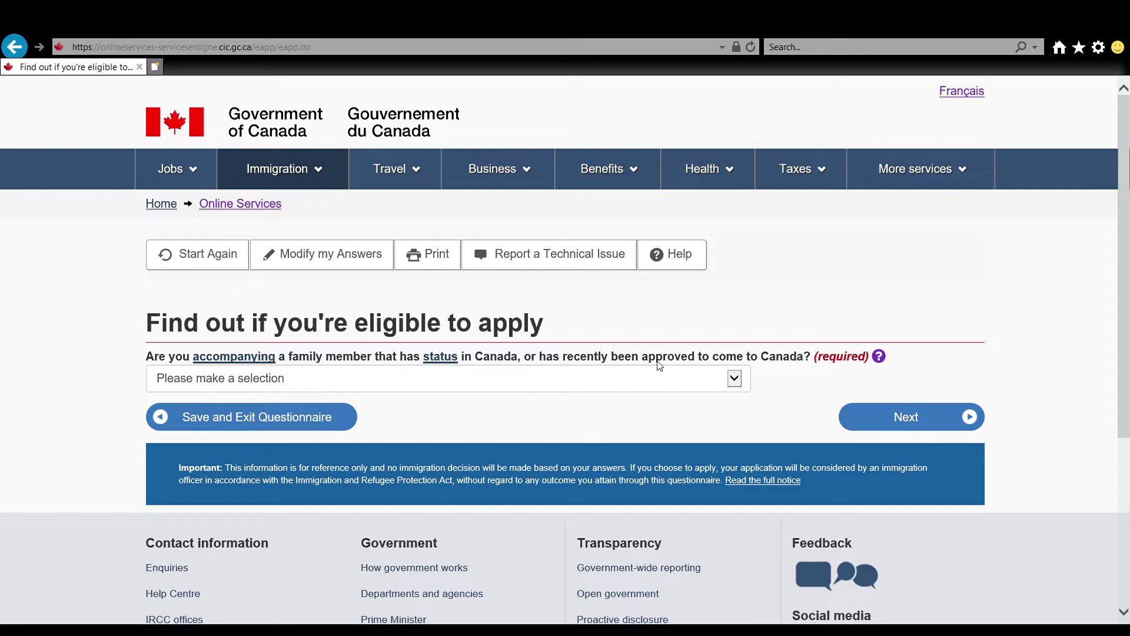
click(735, 380)
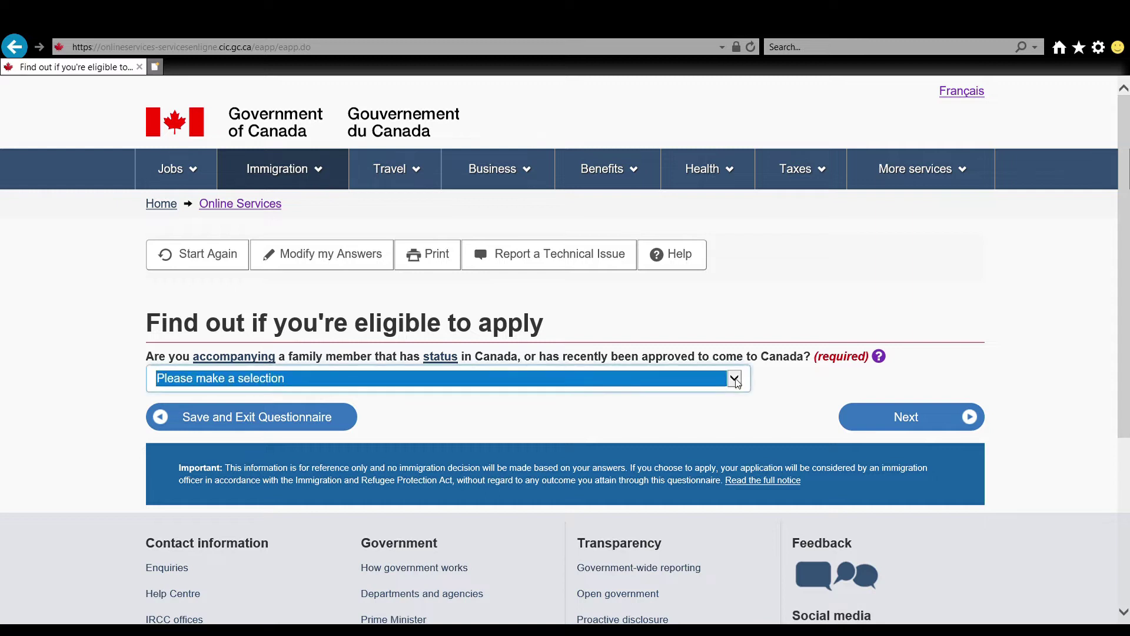
click(184, 397)
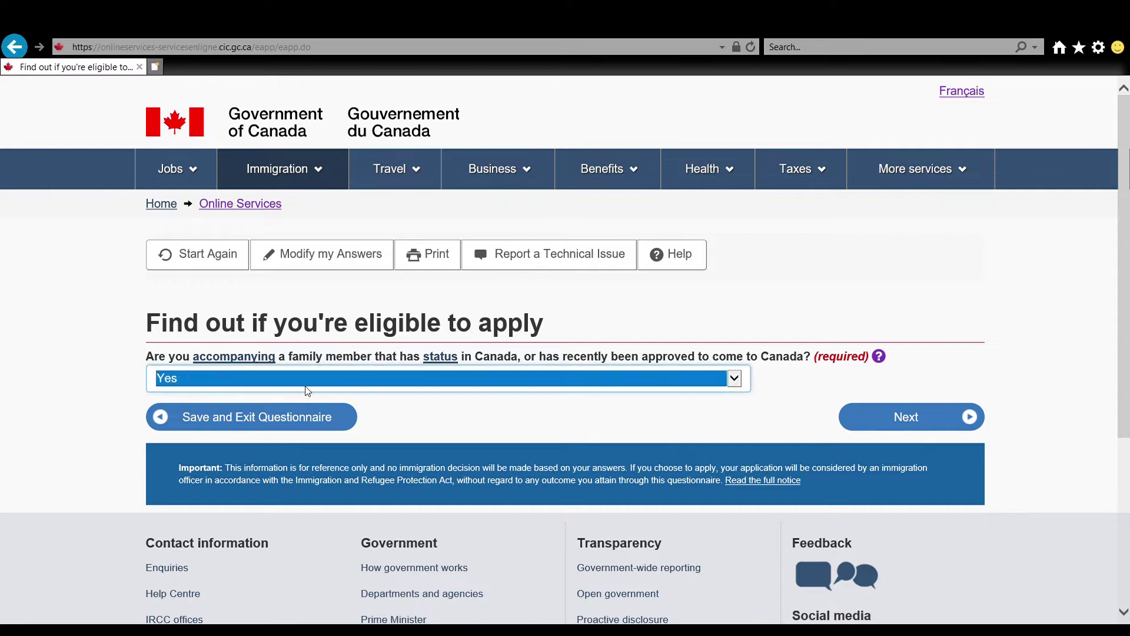
click(897, 423)
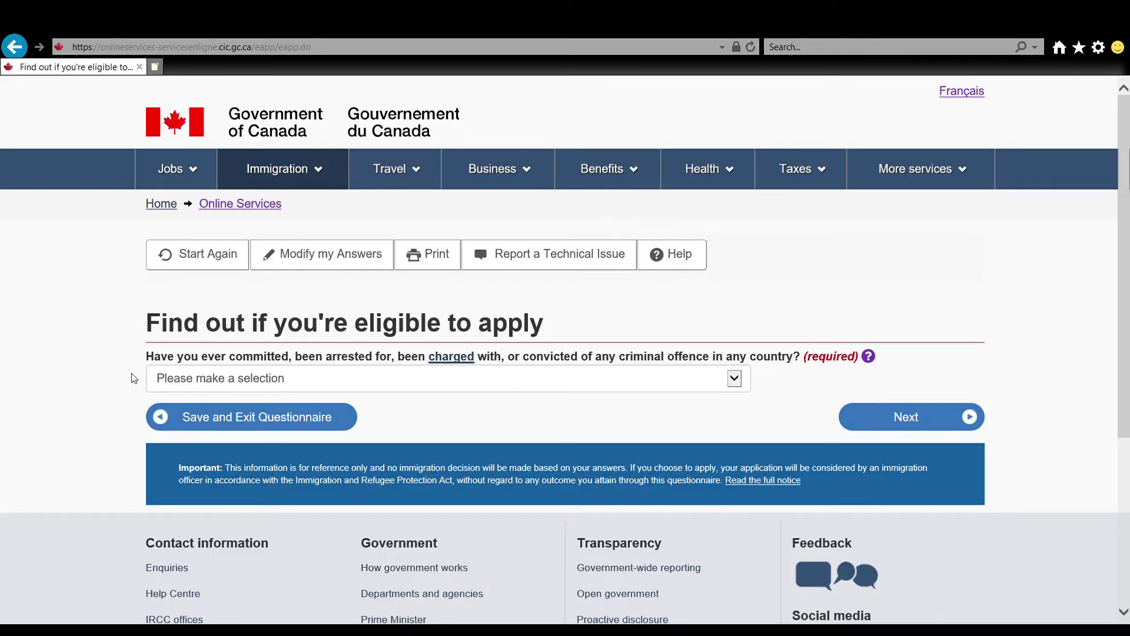
Answer No to having committed, been arrested for, charged with or convicted of a criminal offence, and submit the page.
click(737, 381)
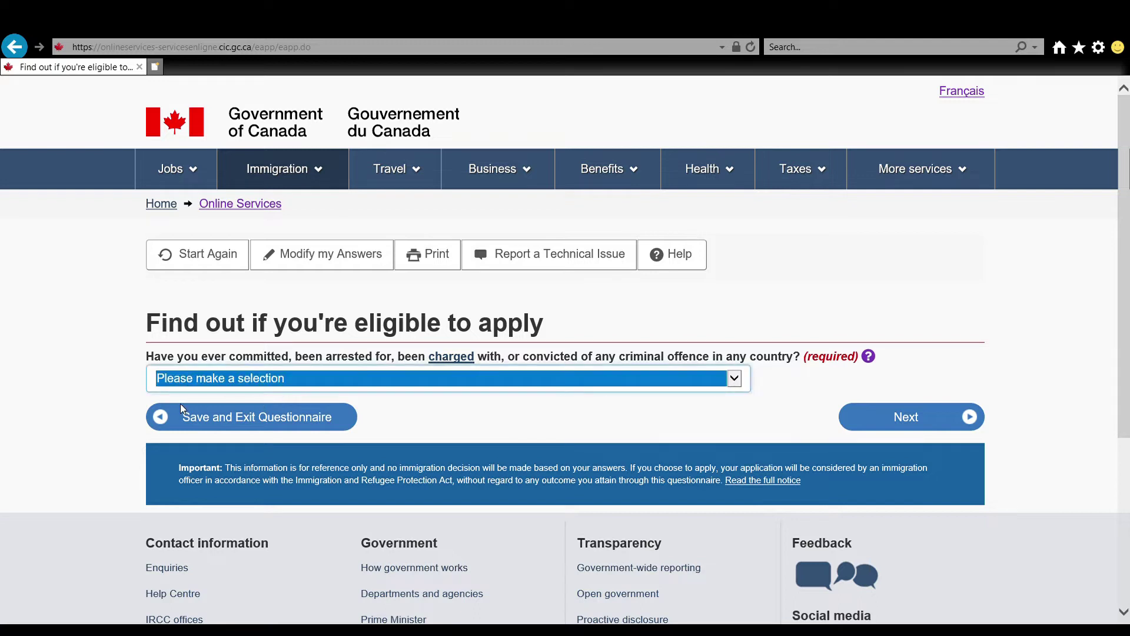
key(n)
click(872, 429)
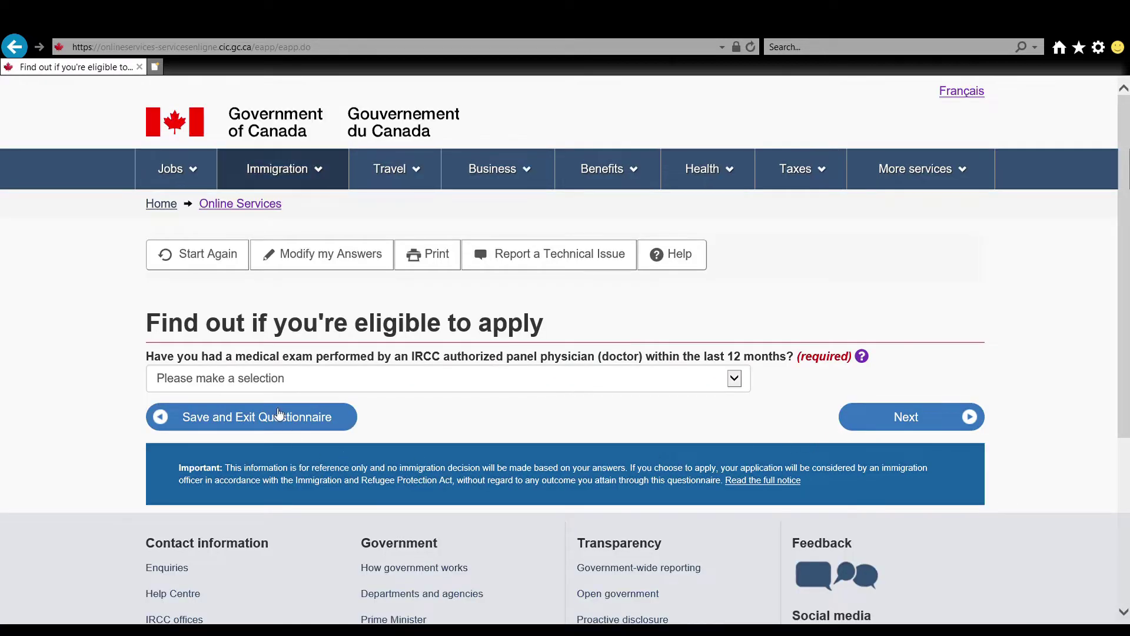
Answer No to a panel physician medical exam within the last 12 months and No to six months in a designated country.
click(734, 382)
key(Down)
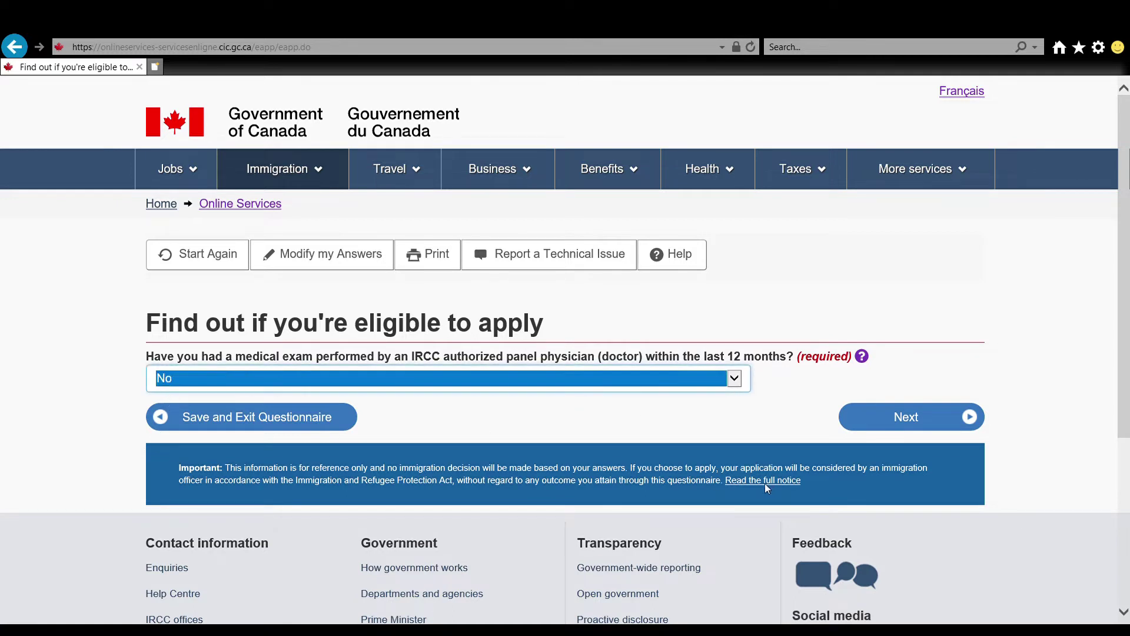
click(901, 417)
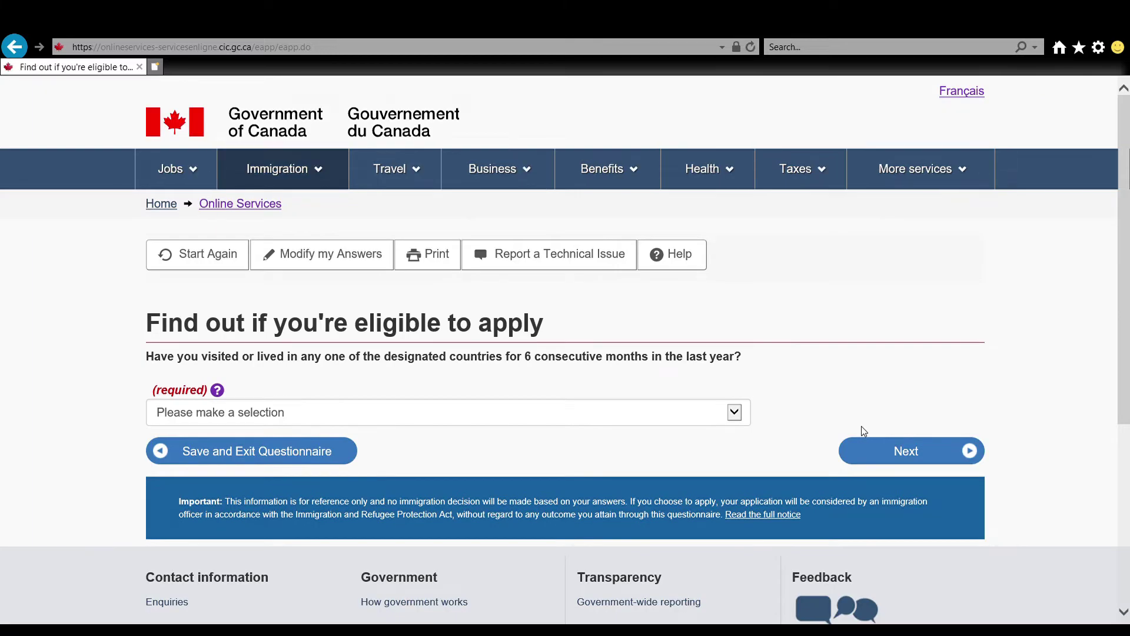
click(735, 412)
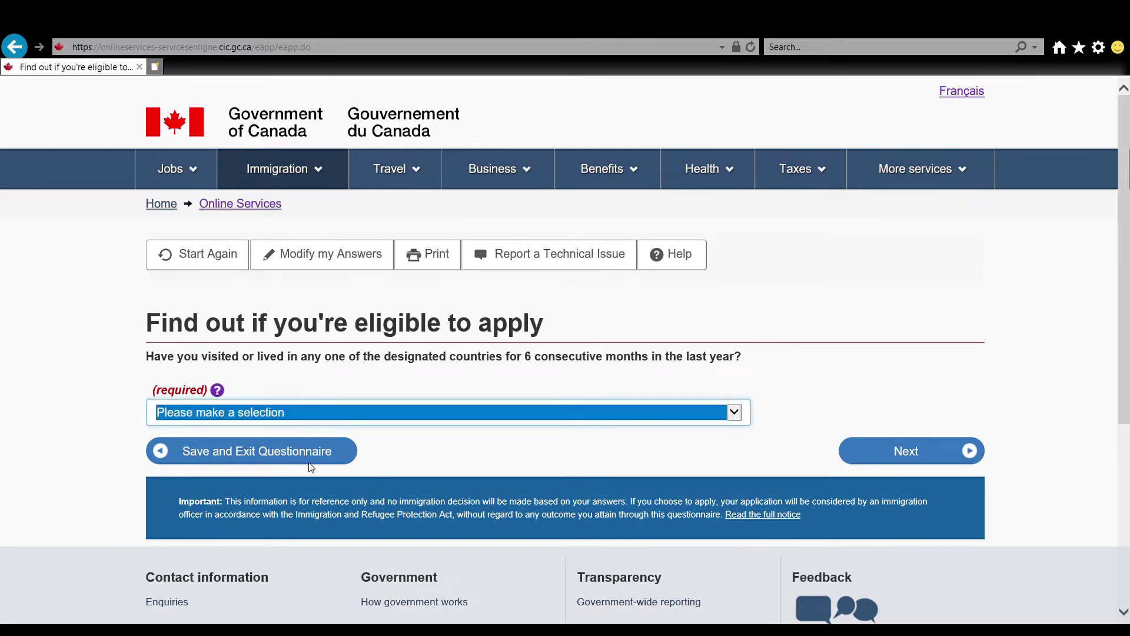
key(n)
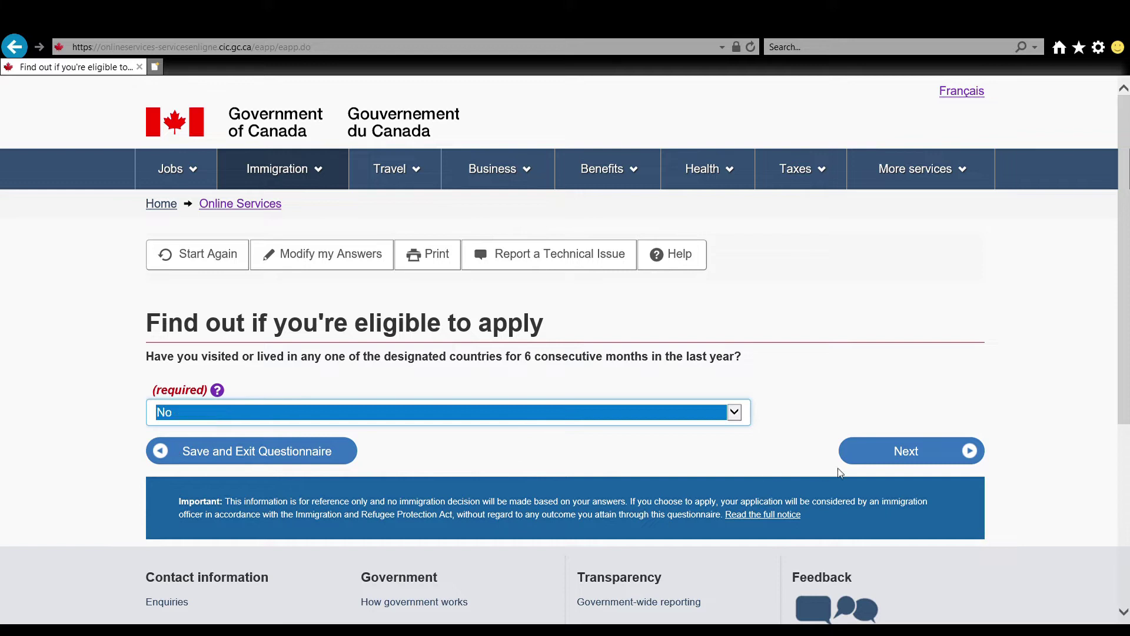
Submit the designated countries answer and answer No to wanting to work in one of the listed health, teaching or care jobs.
click(913, 455)
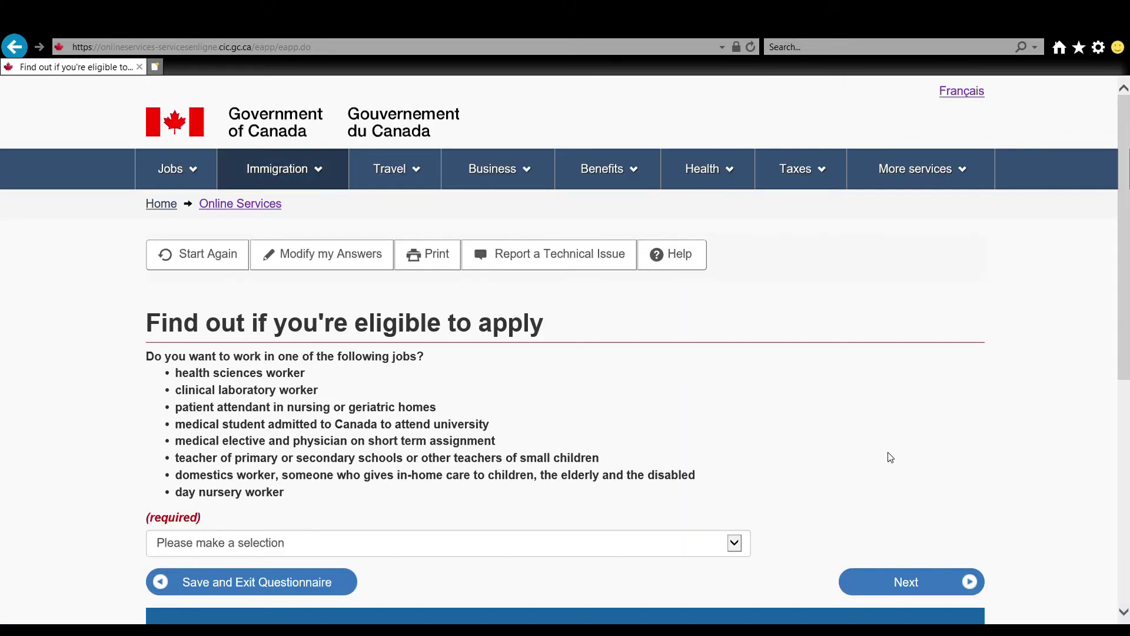
scroll(774, 414, down, 1)
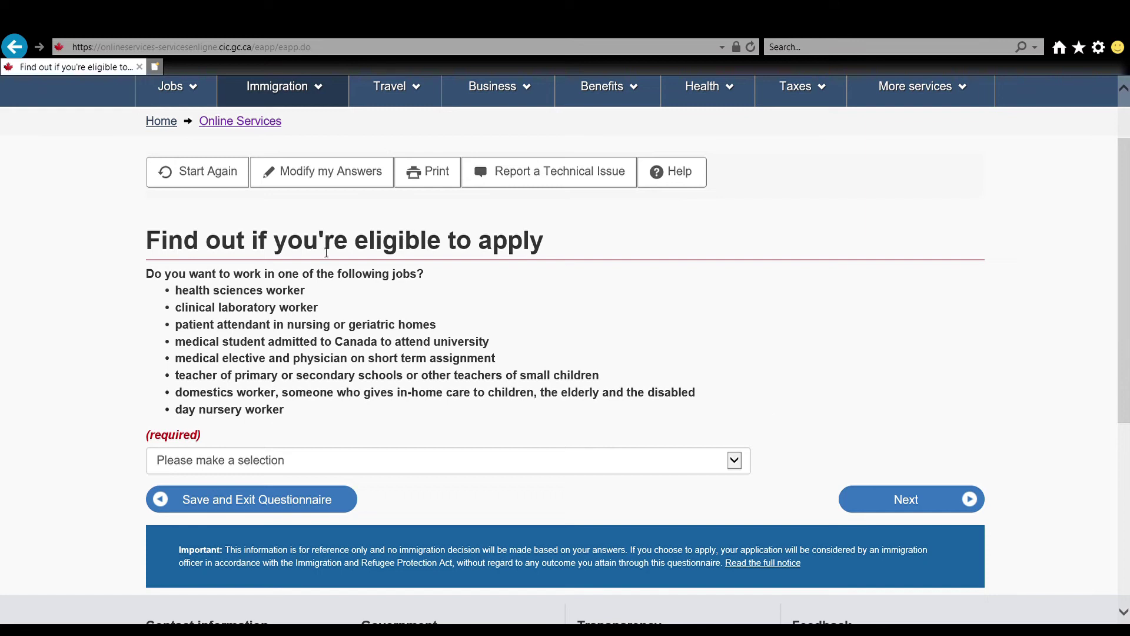
click(272, 465)
key(Down)
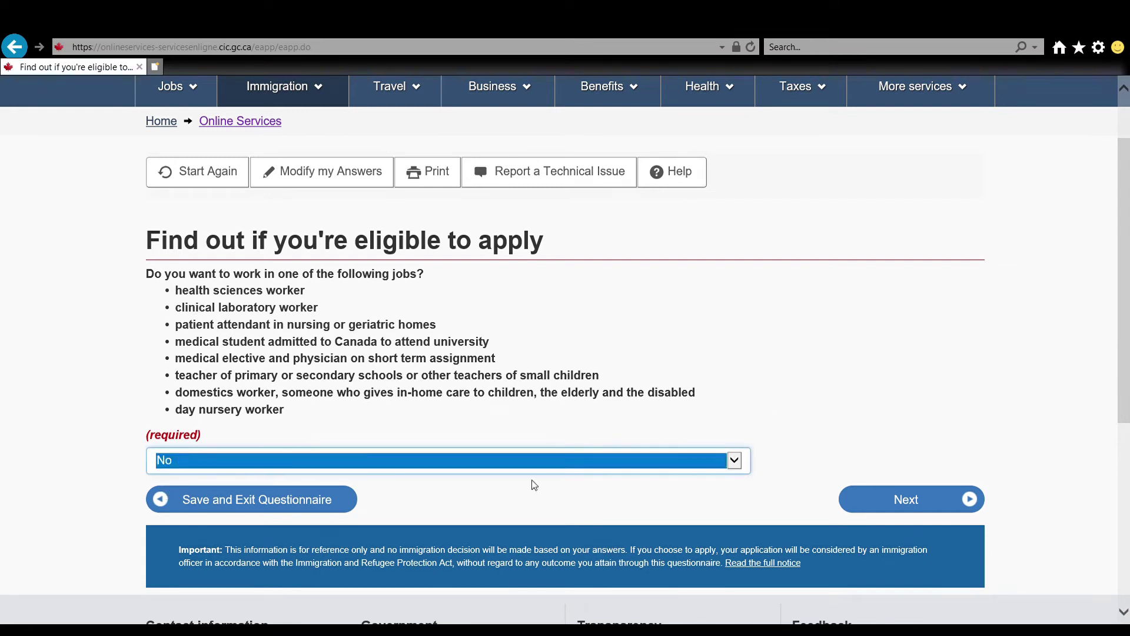
click(961, 501)
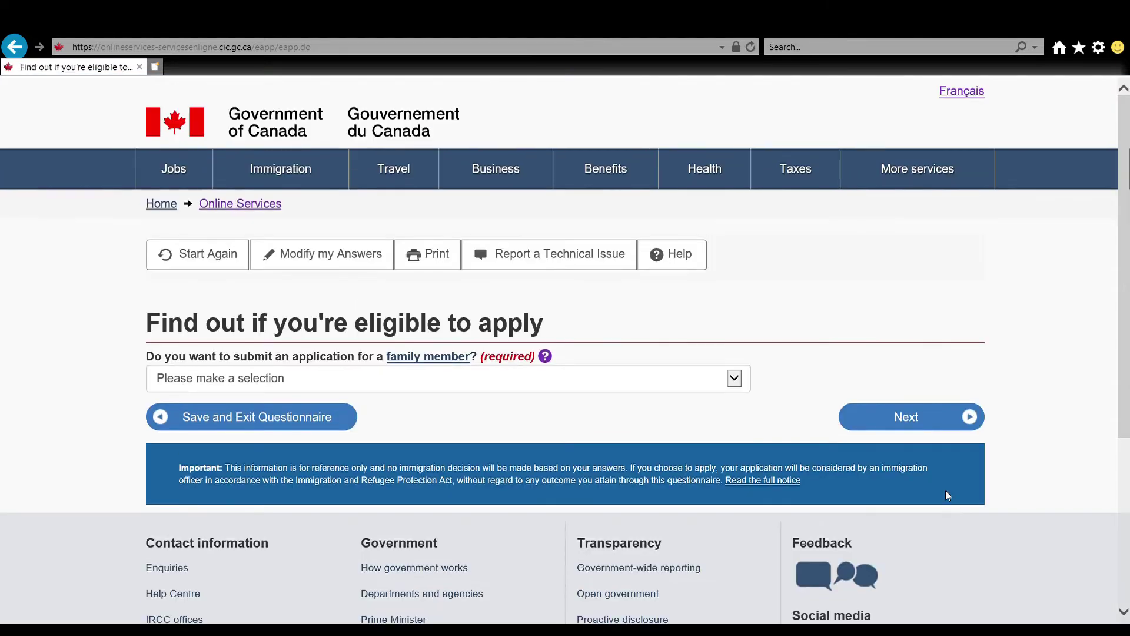
Answer No to applying for a family member, and grant authorization for IRCC to release application information to another person.
click(734, 379)
key(n)
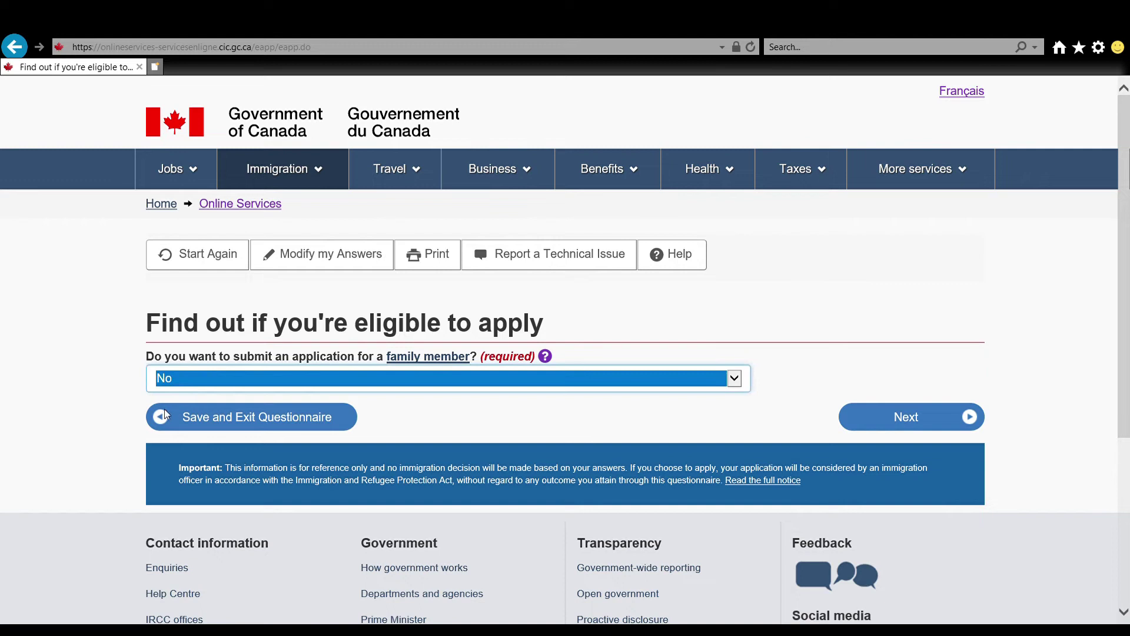
click(890, 423)
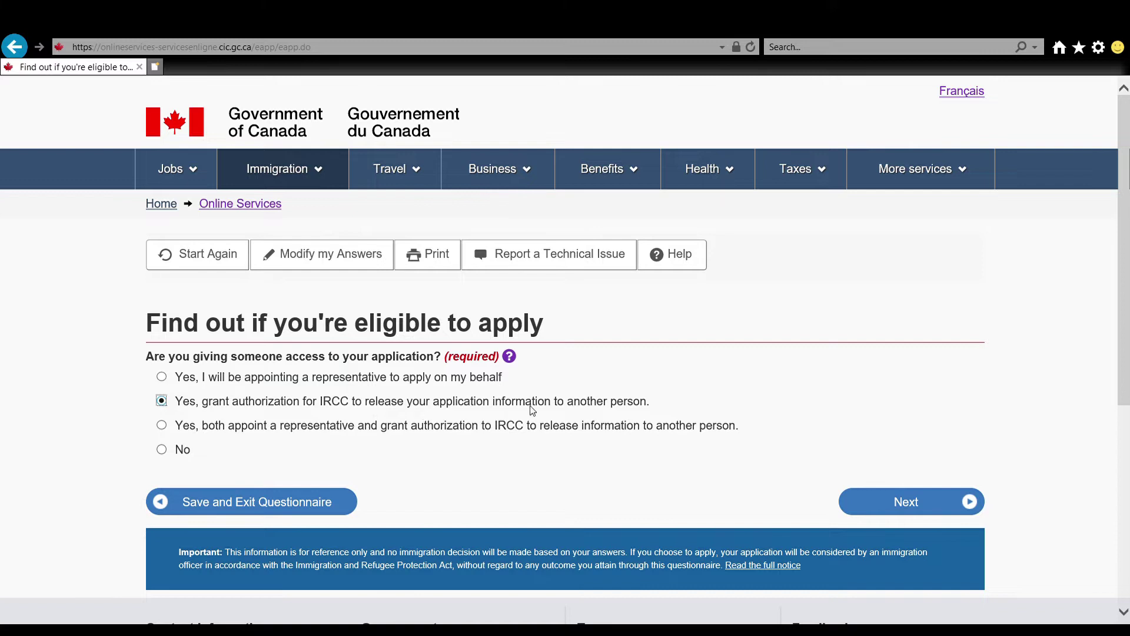
drag(196, 405, 651, 408)
click(680, 397)
click(916, 502)
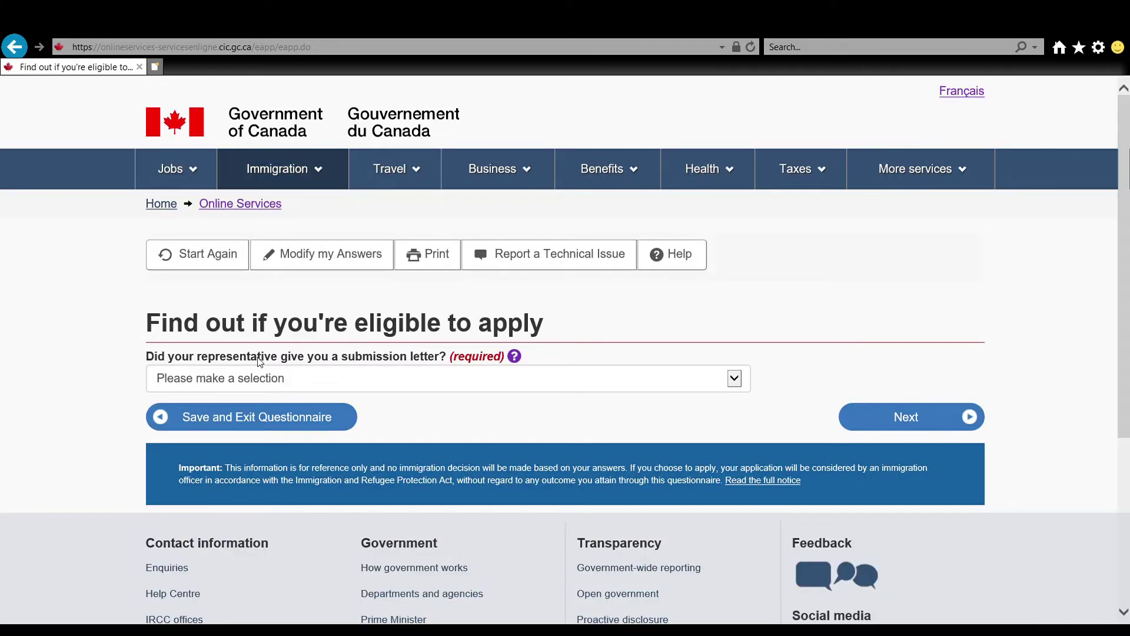
Answer No to having a representative's submission letter and Yes to having given biometrics in the past 10 years.
click(256, 380)
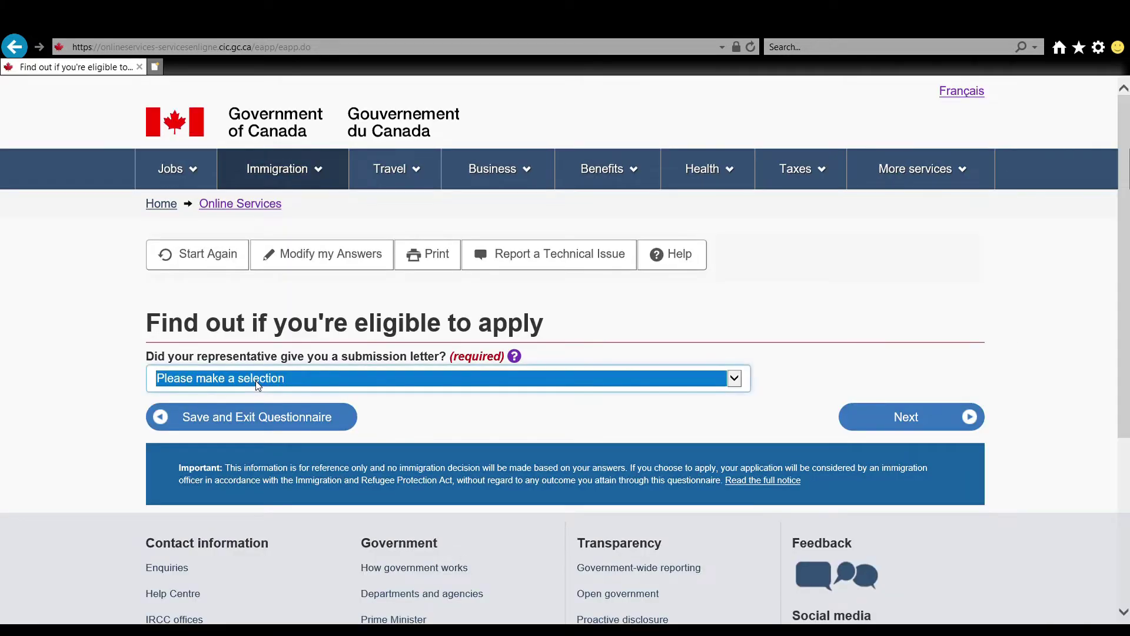
click(174, 401)
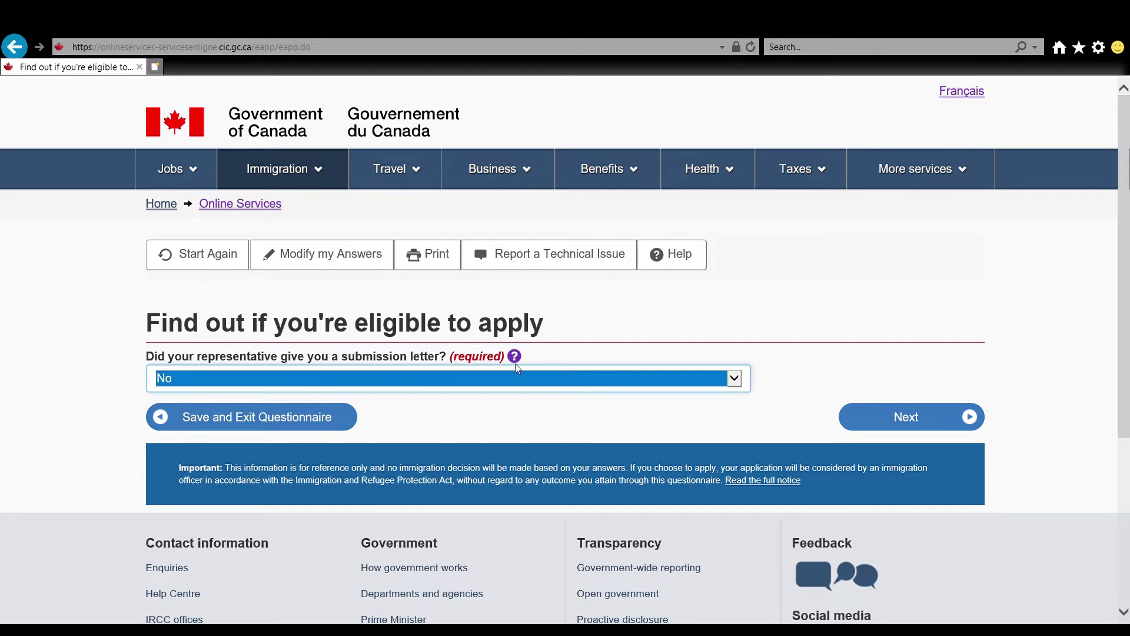
click(907, 418)
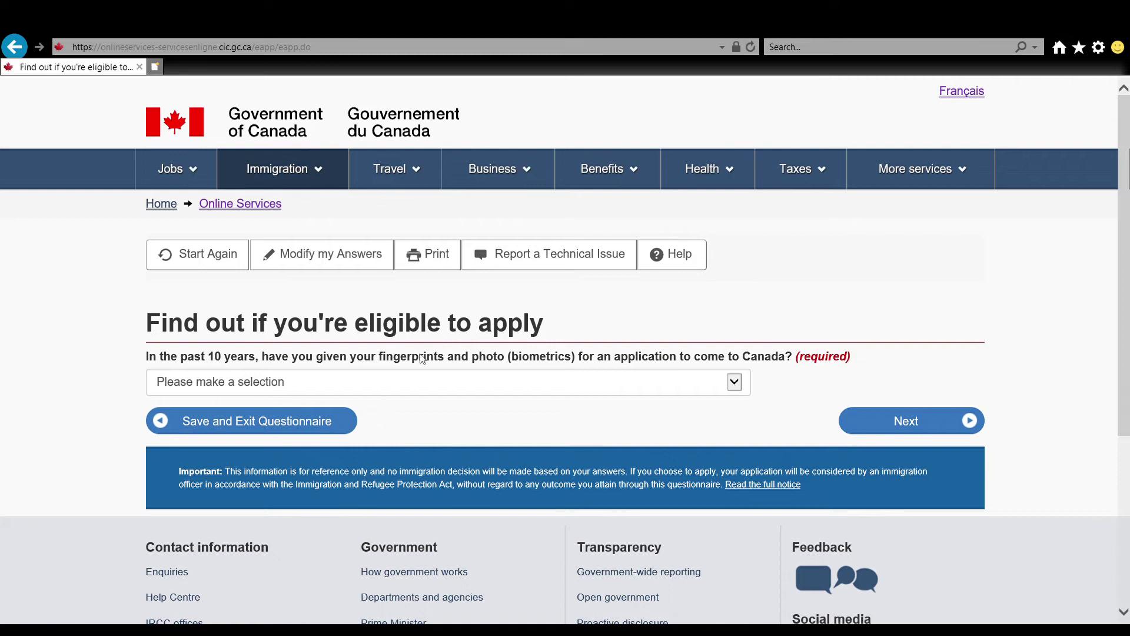
click(470, 383)
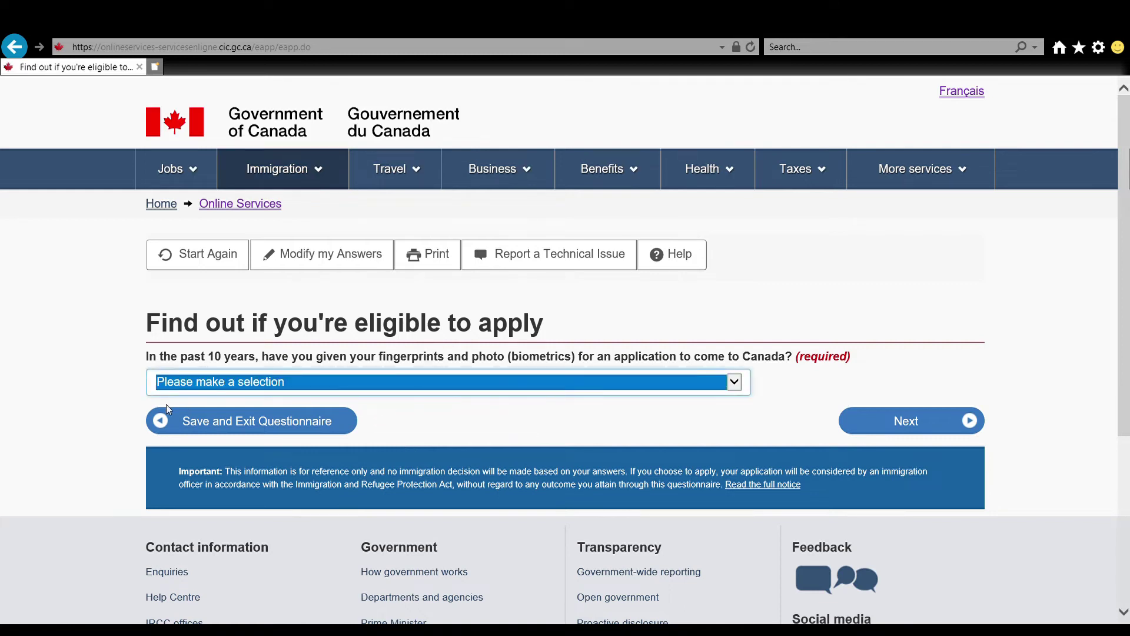
key(Down)
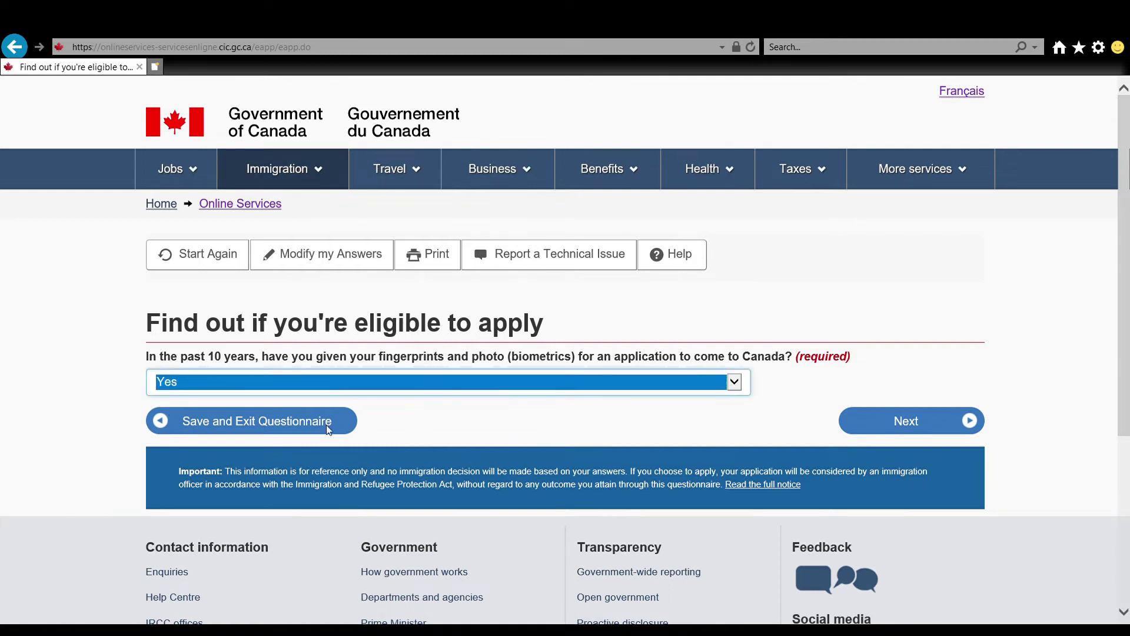
click(895, 422)
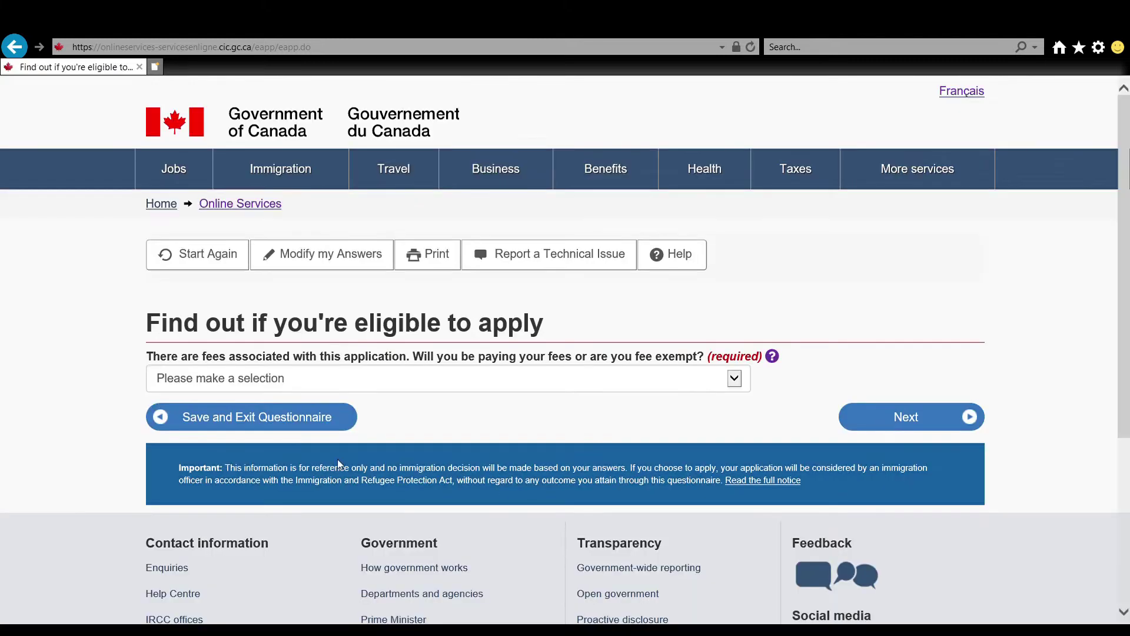
Choose to pay the application fees and answer Yes to being able to make digital copies of documents.
click(317, 380)
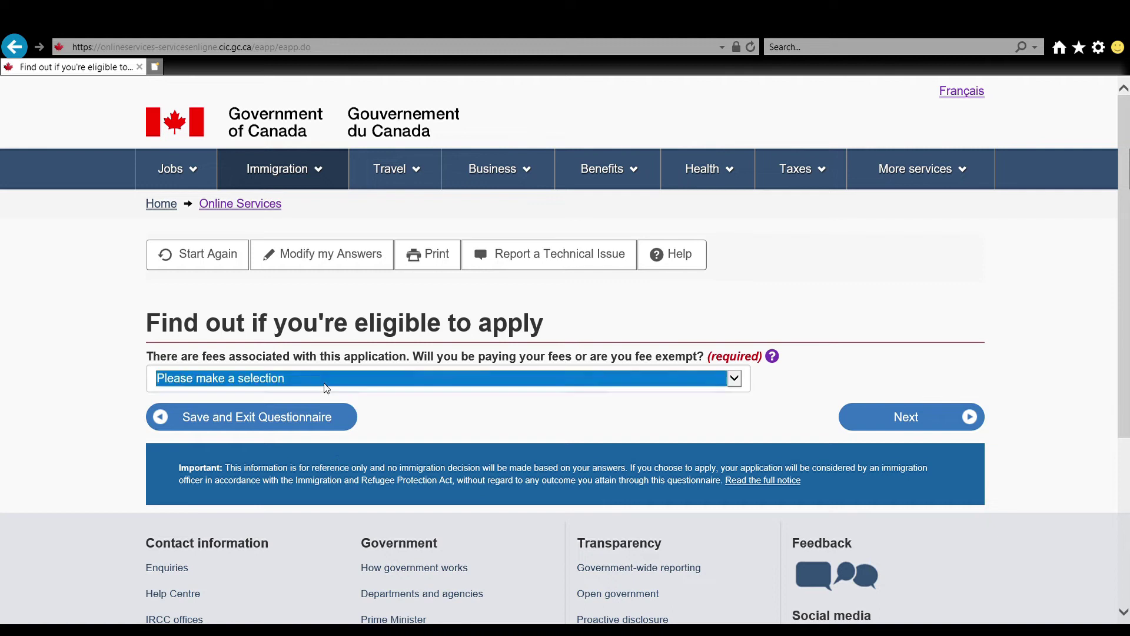
click(169, 394)
click(901, 417)
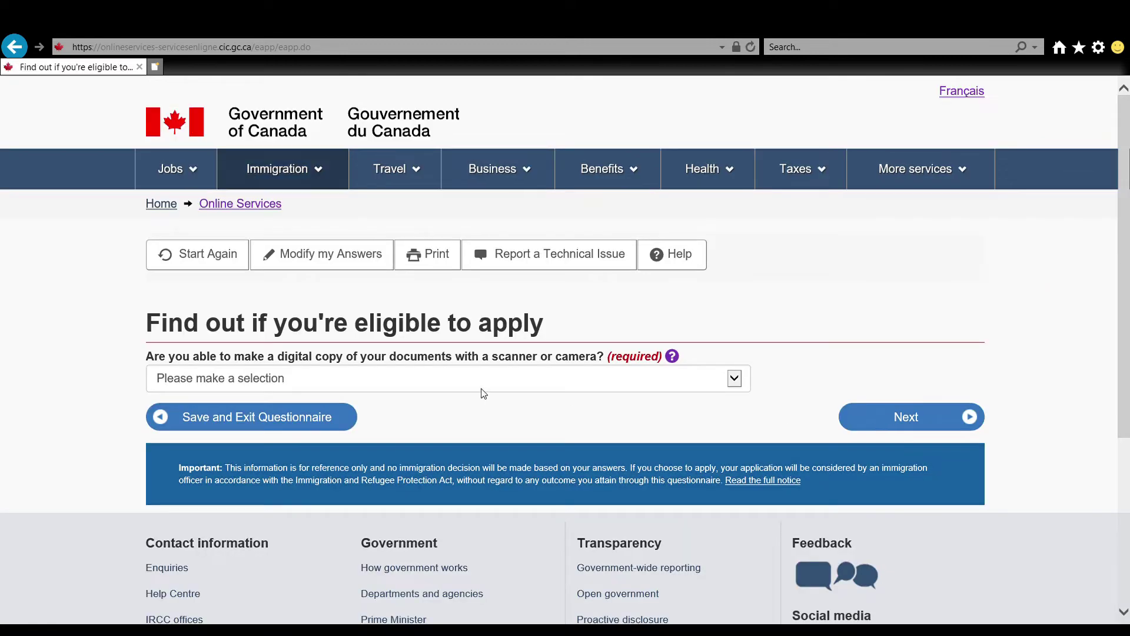
click(483, 390)
click(198, 400)
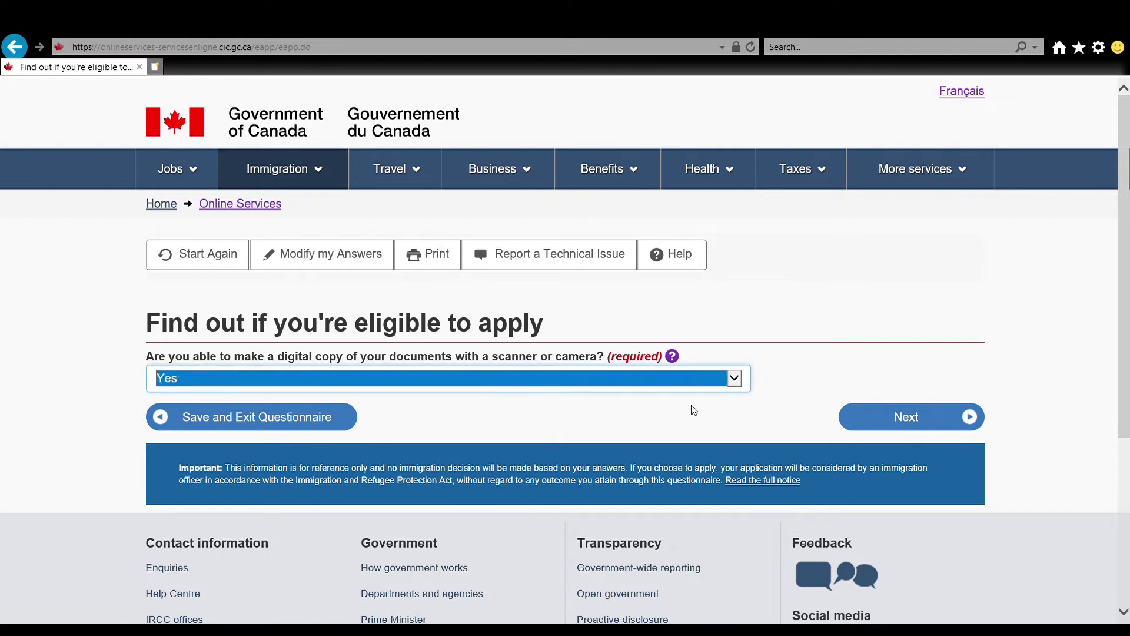
click(915, 415)
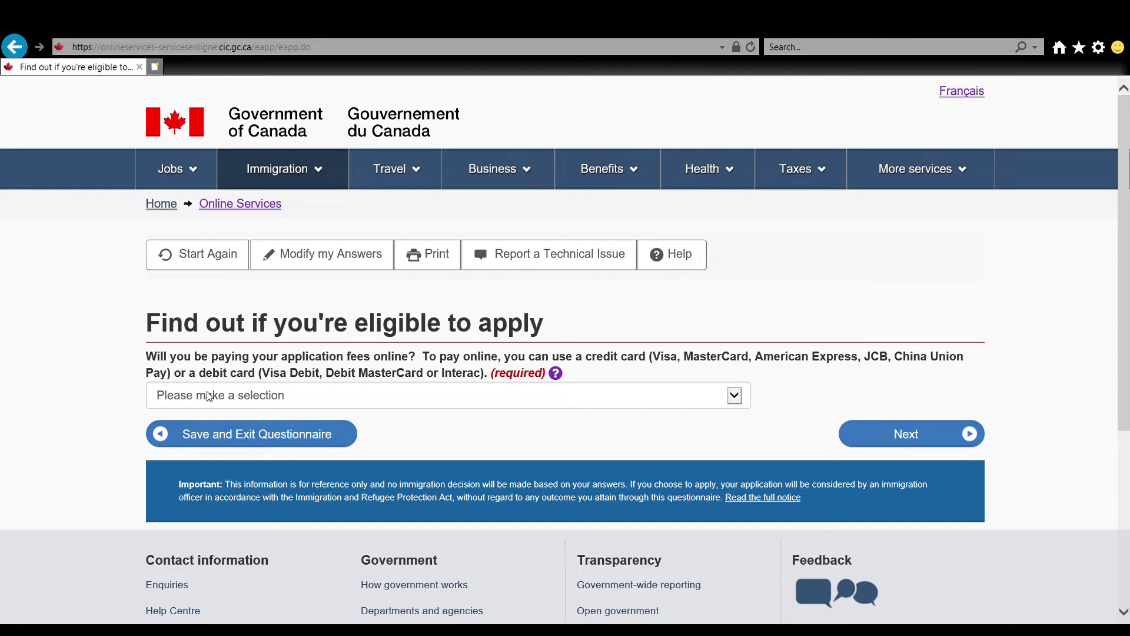
Answer Yes to paying the application fees online and submit the page.
click(233, 406)
click(209, 419)
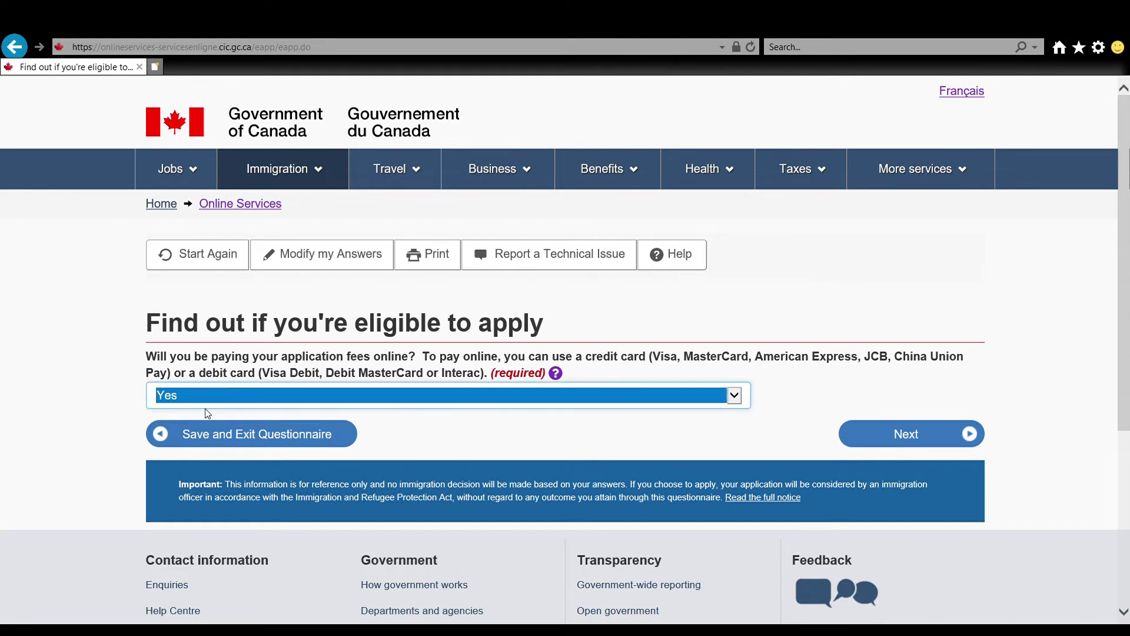
click(918, 435)
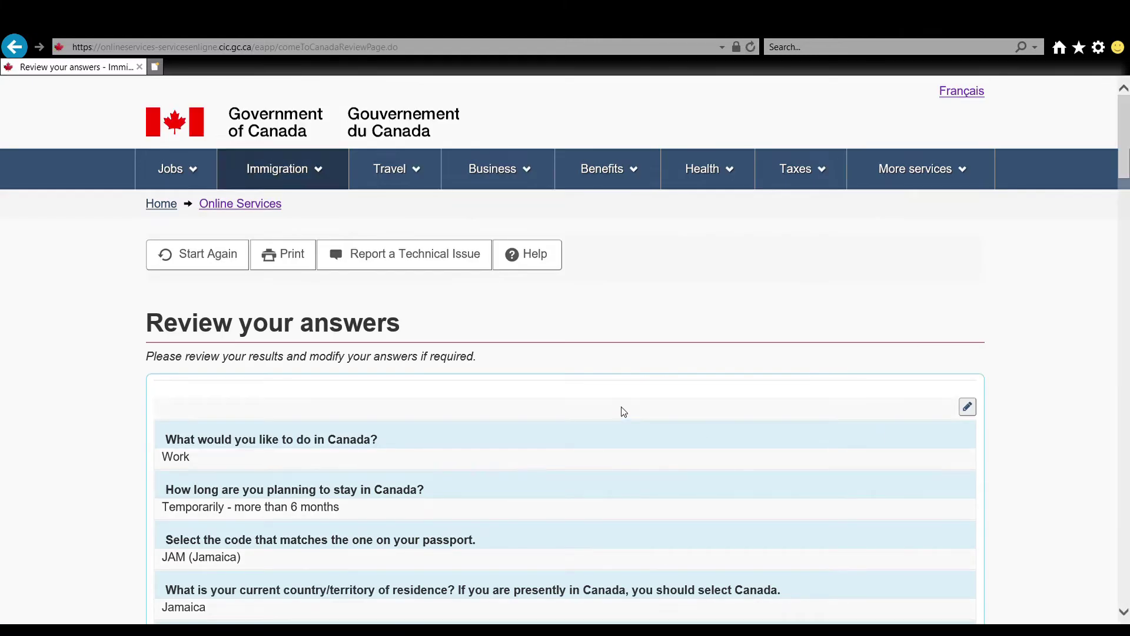
Review all questionnaire answers through to the last question and continue to the submission instructions.
scroll(624, 412, down, 3)
scroll(403, 410, down, 20)
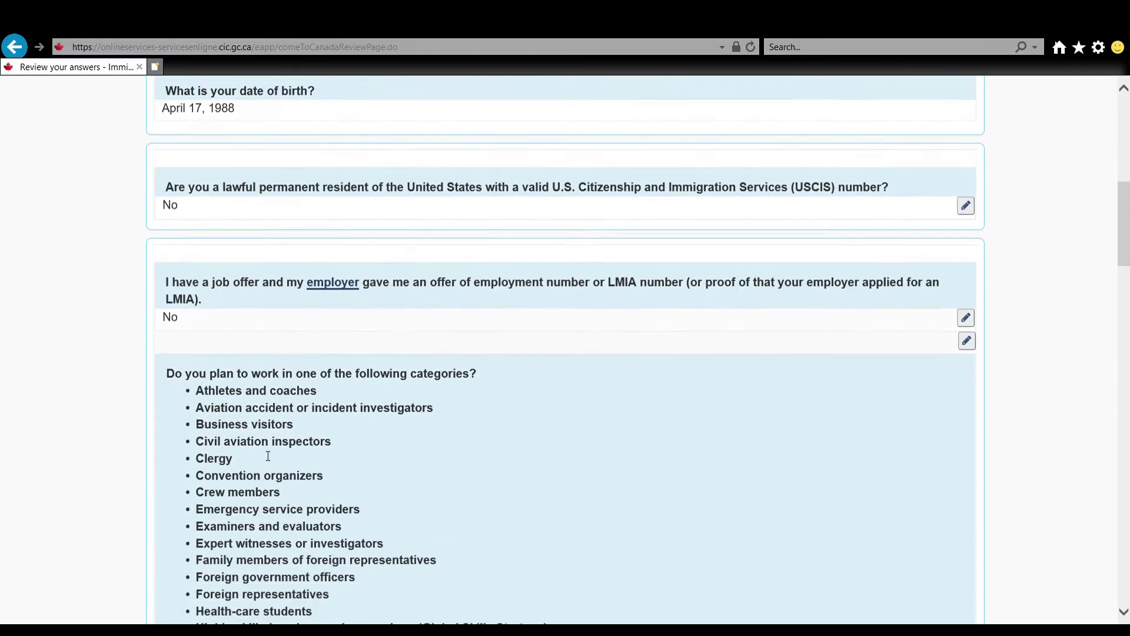
scroll(270, 471, down, 20)
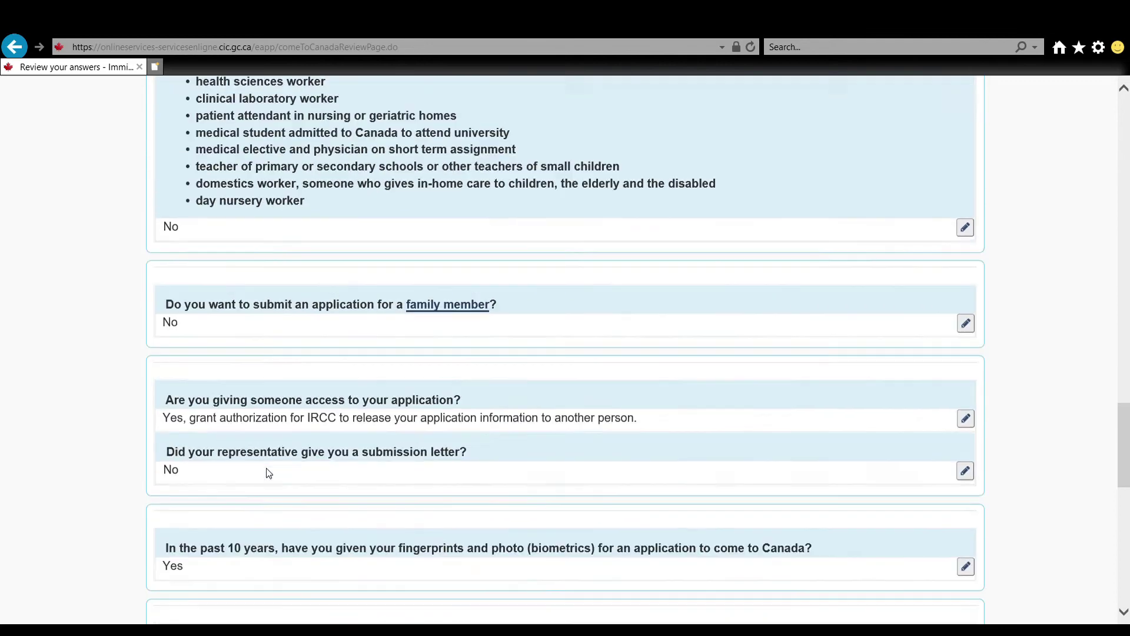
scroll(267, 478, up, 6)
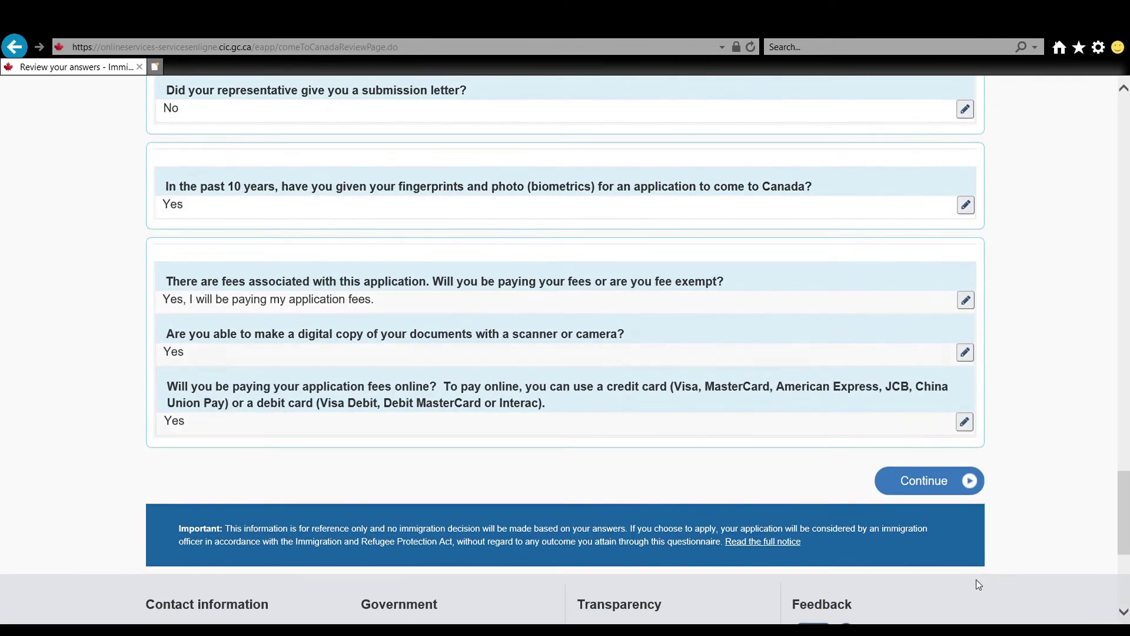
click(932, 488)
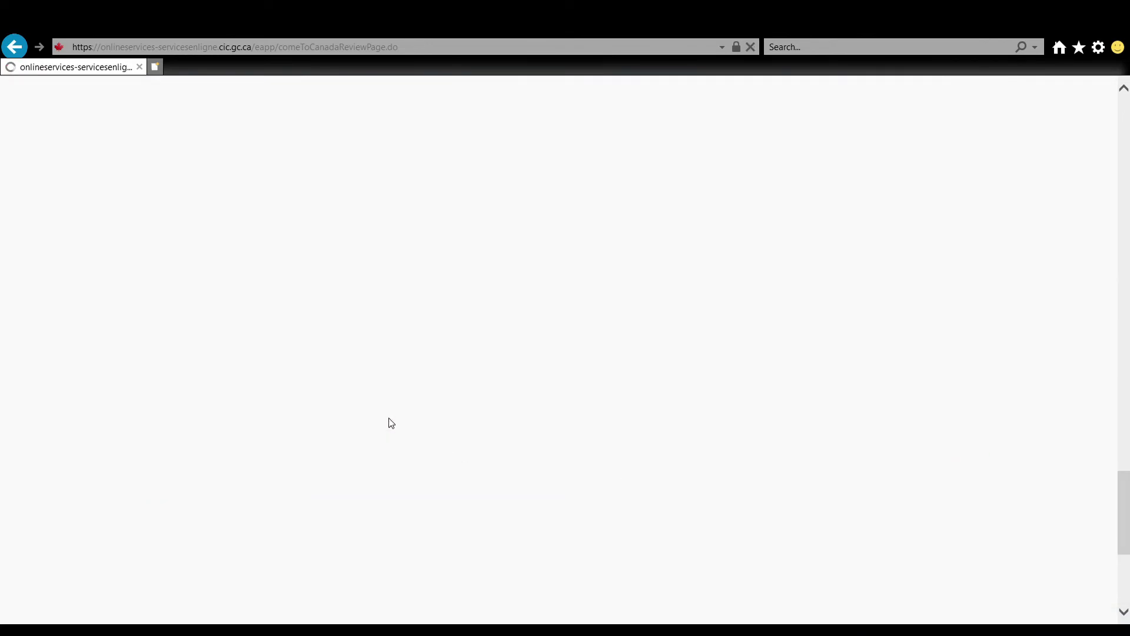
Read through the four submission instruction steps and continue to the document checklist.
scroll(355, 352, down, 3)
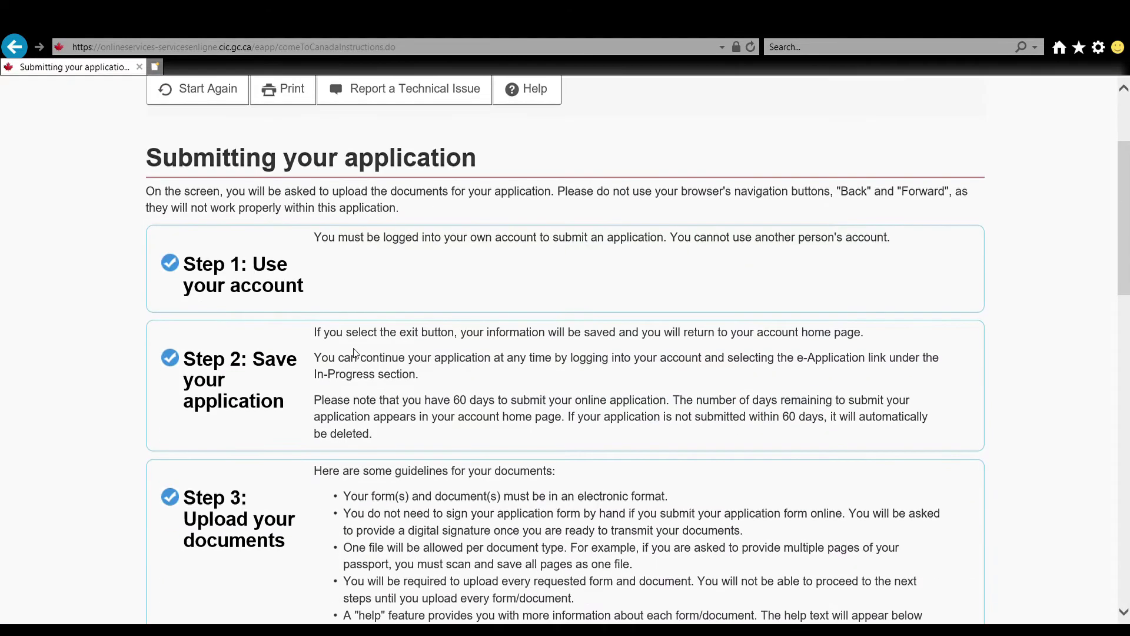
scroll(303, 294, down, 18)
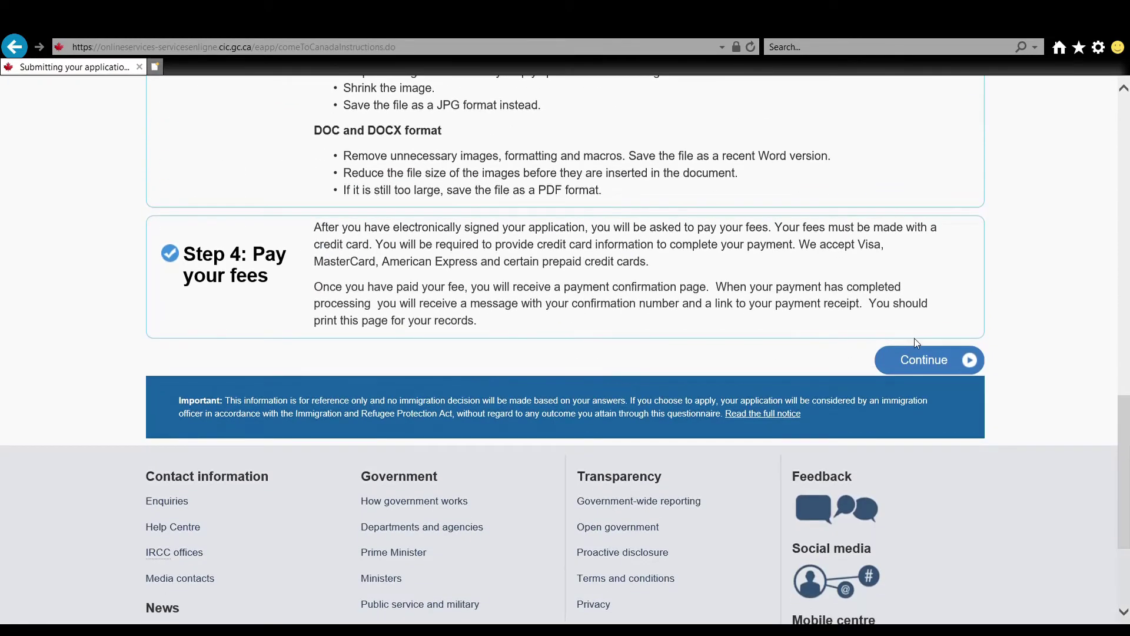
click(890, 373)
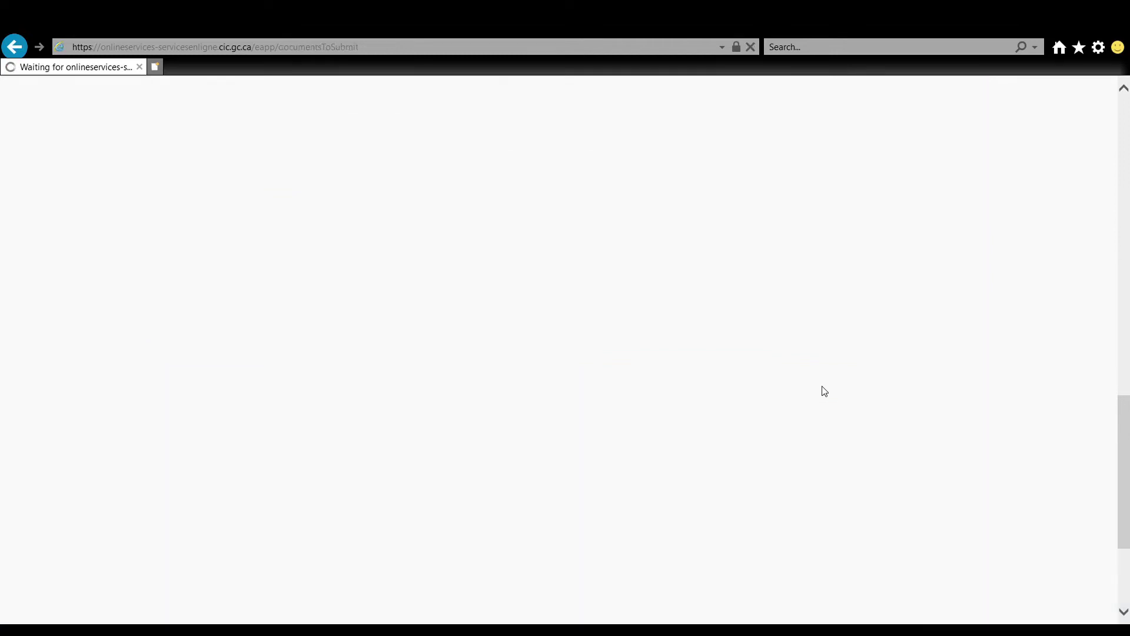
Examine the document checklist's application form, supporting documents, optional documents and total fees.
scroll(474, 413, down, 7)
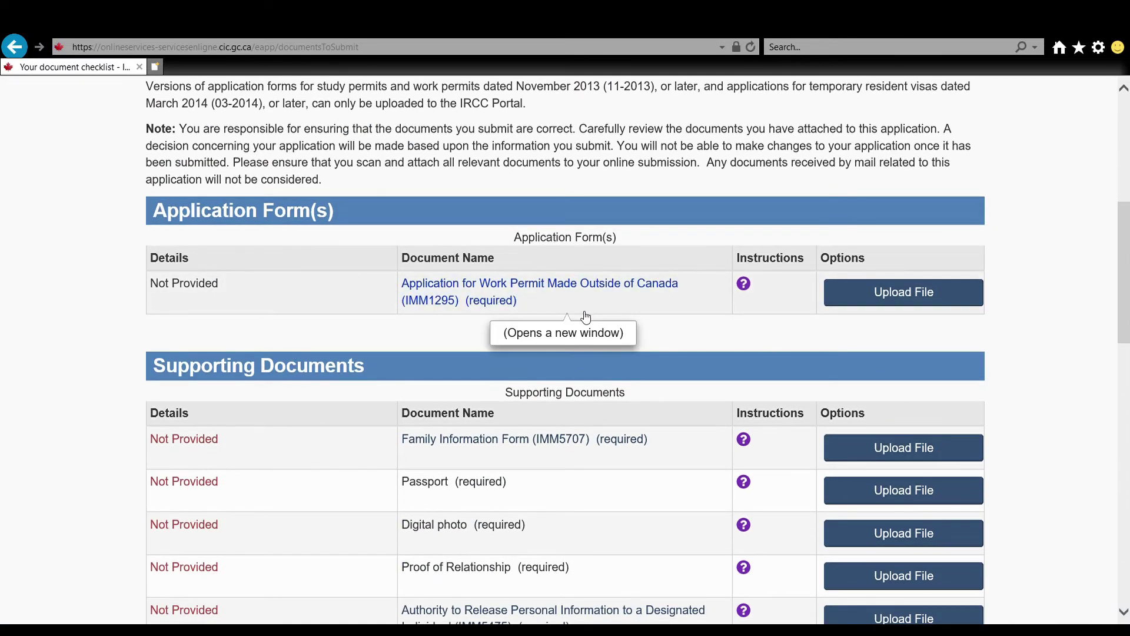
scroll(631, 304, down, 3)
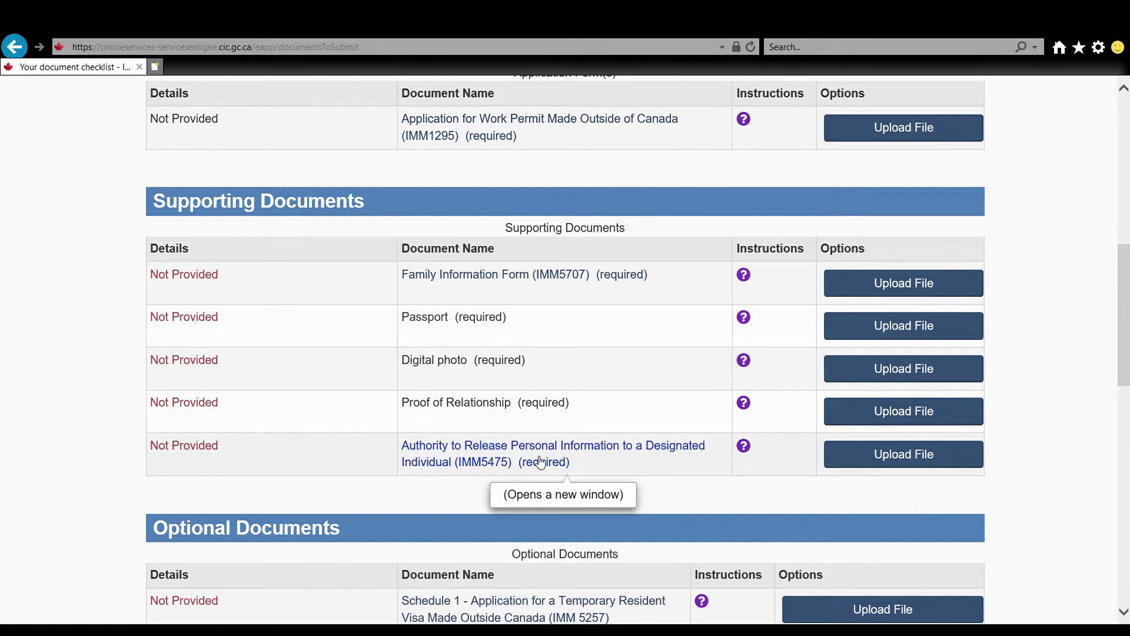
scroll(422, 498, down, 3)
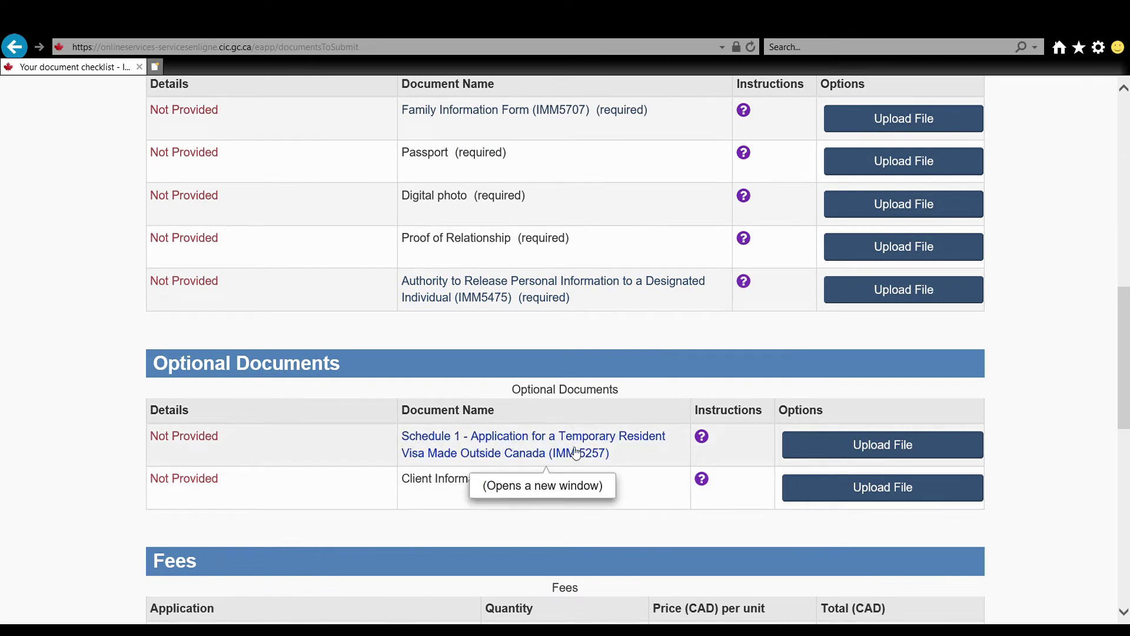
scroll(583, 533, down, 3)
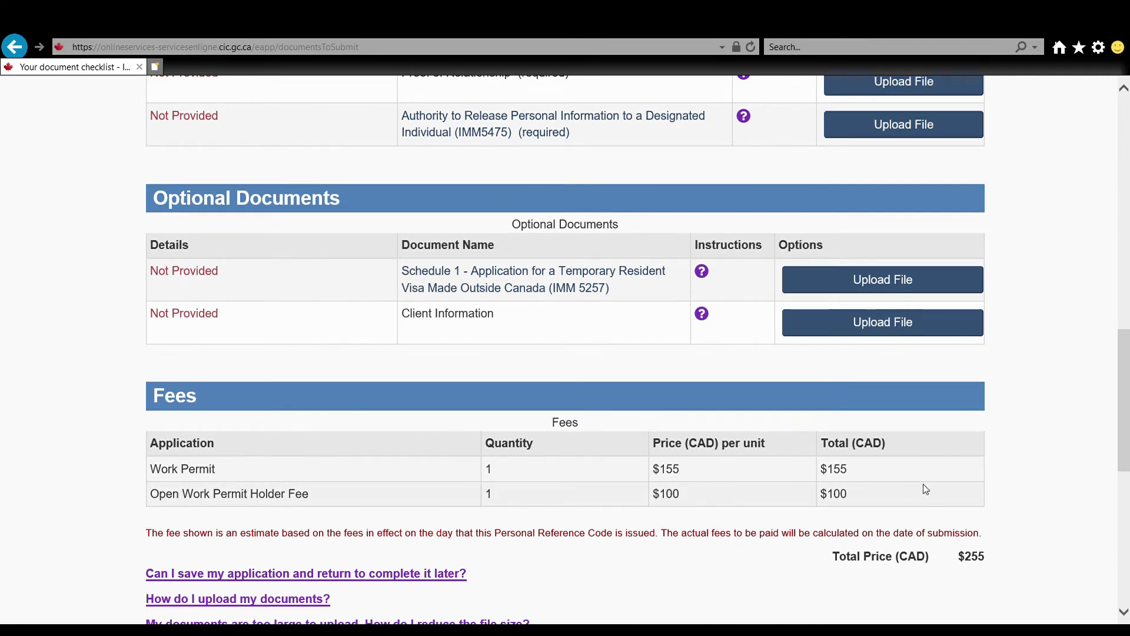
drag(1004, 562, 965, 560)
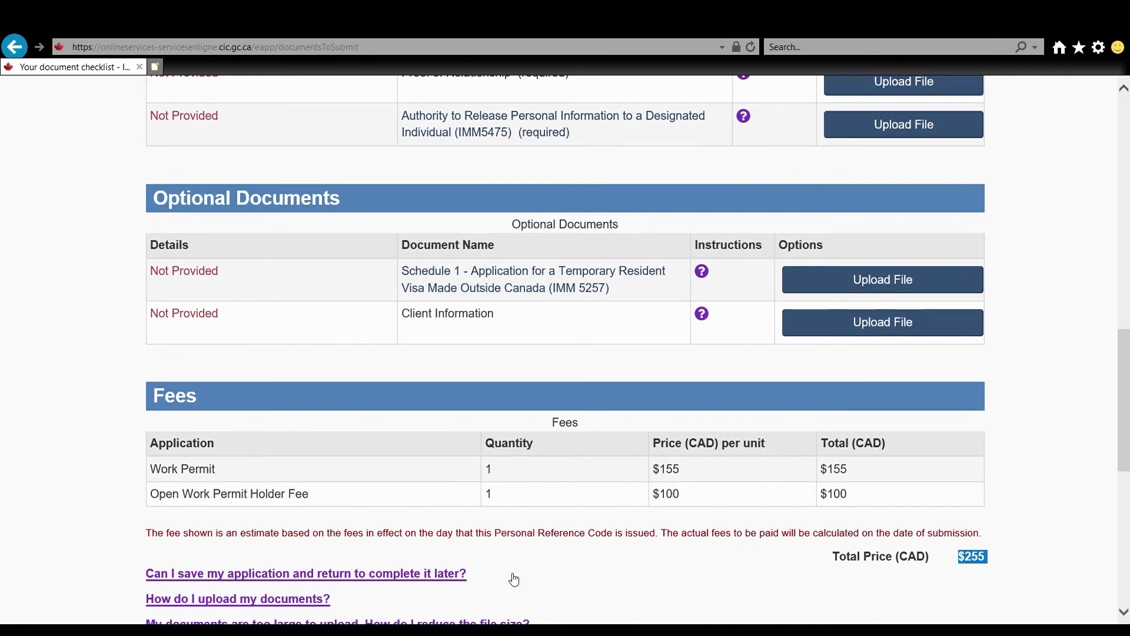
scroll(547, 489, up, 7)
scroll(539, 483, up, 5)
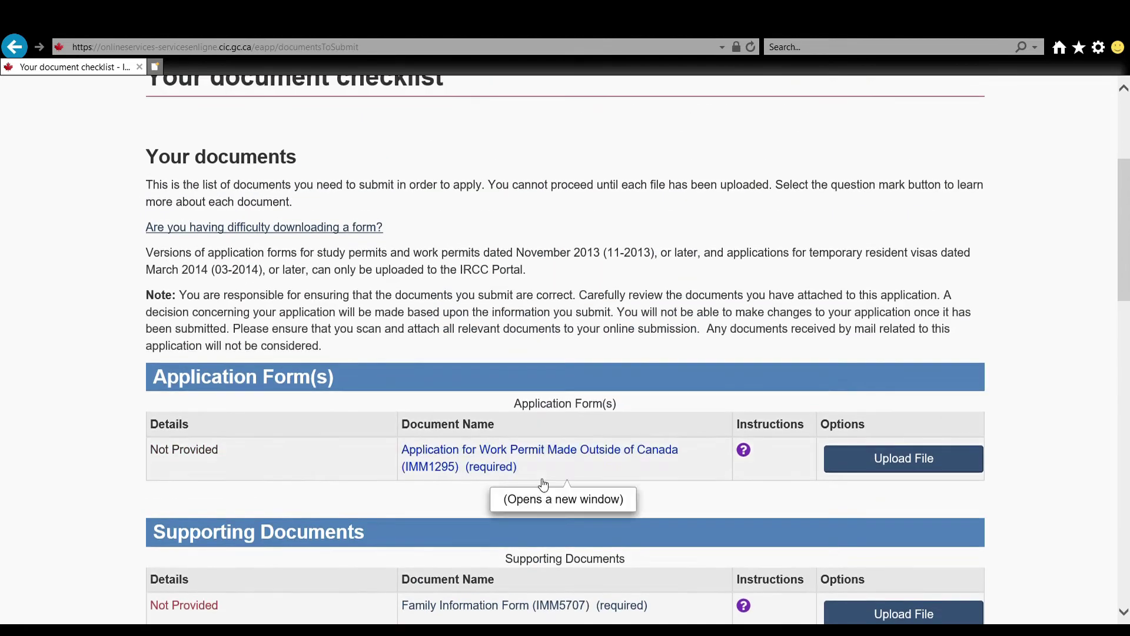
Open the required Application for Work Permit Made Outside of Canada (IMM1295) form and set the service language to English.
scroll(530, 488, down, 2)
click(451, 375)
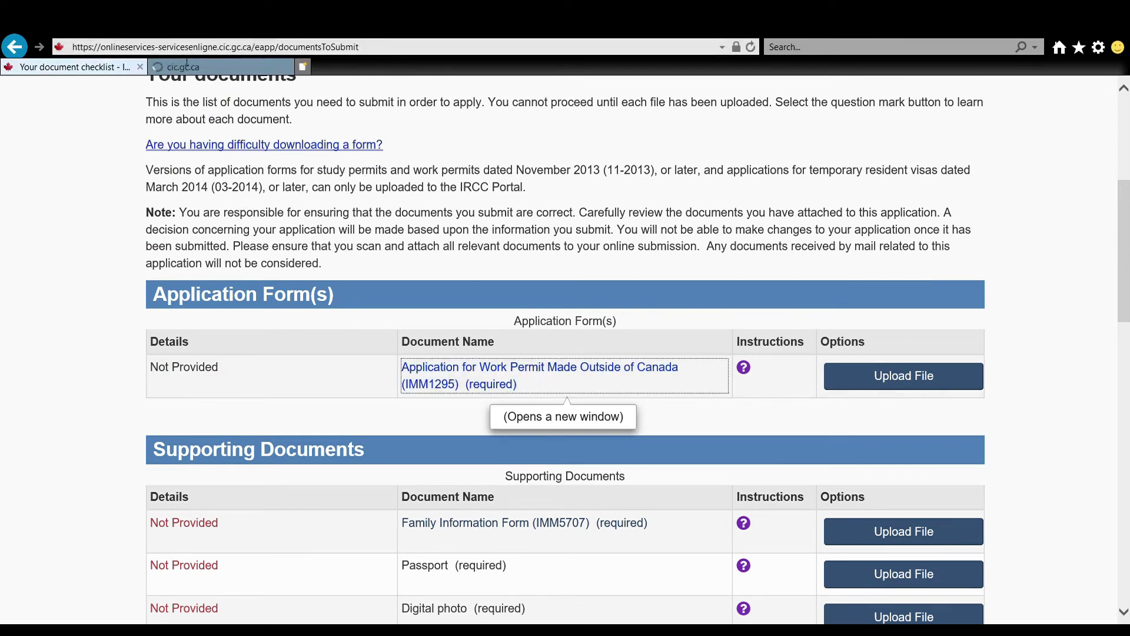
scroll(492, 402, down, 3)
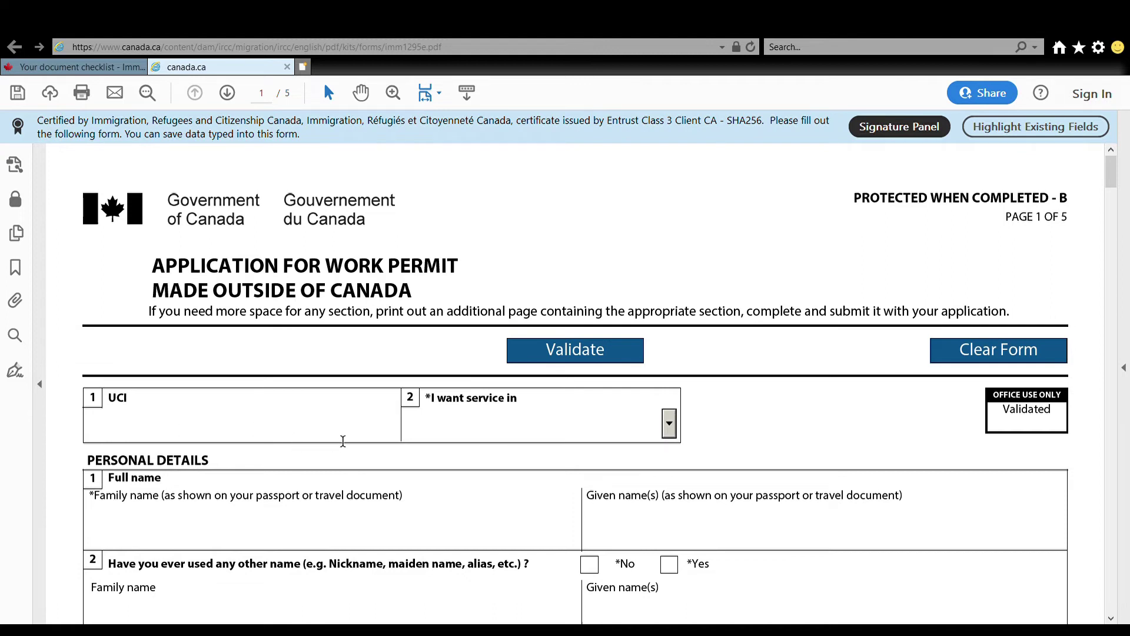
scroll(359, 439, down, 1)
click(669, 366)
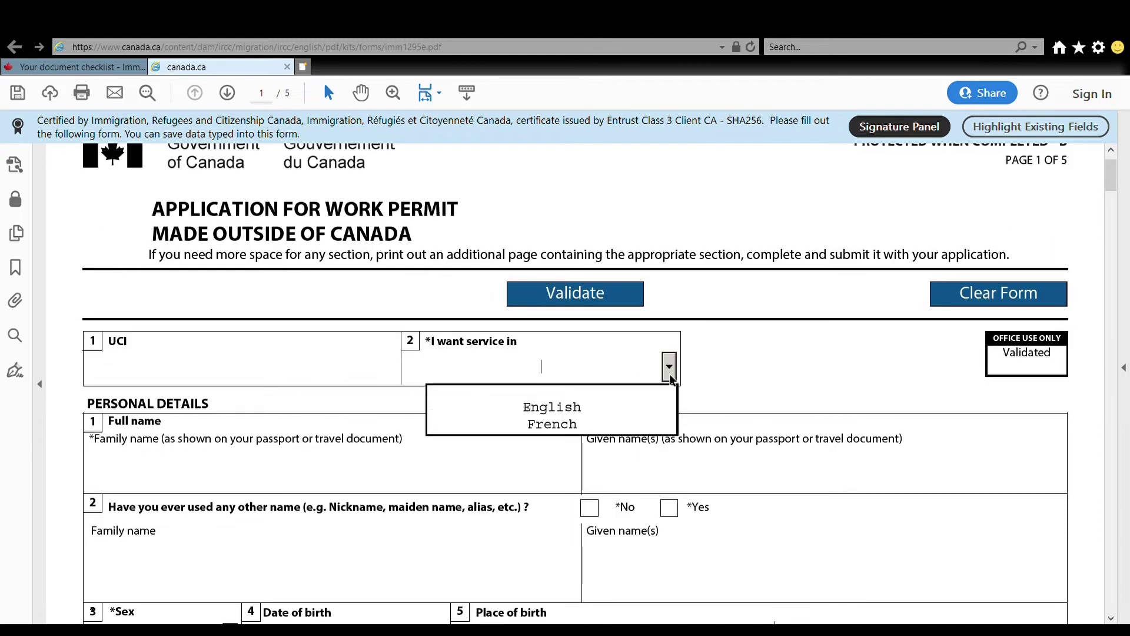
click(533, 410)
Enter placeholder family and given names in the personal details, and answer No to having used any other name.
scroll(389, 459, down, 1)
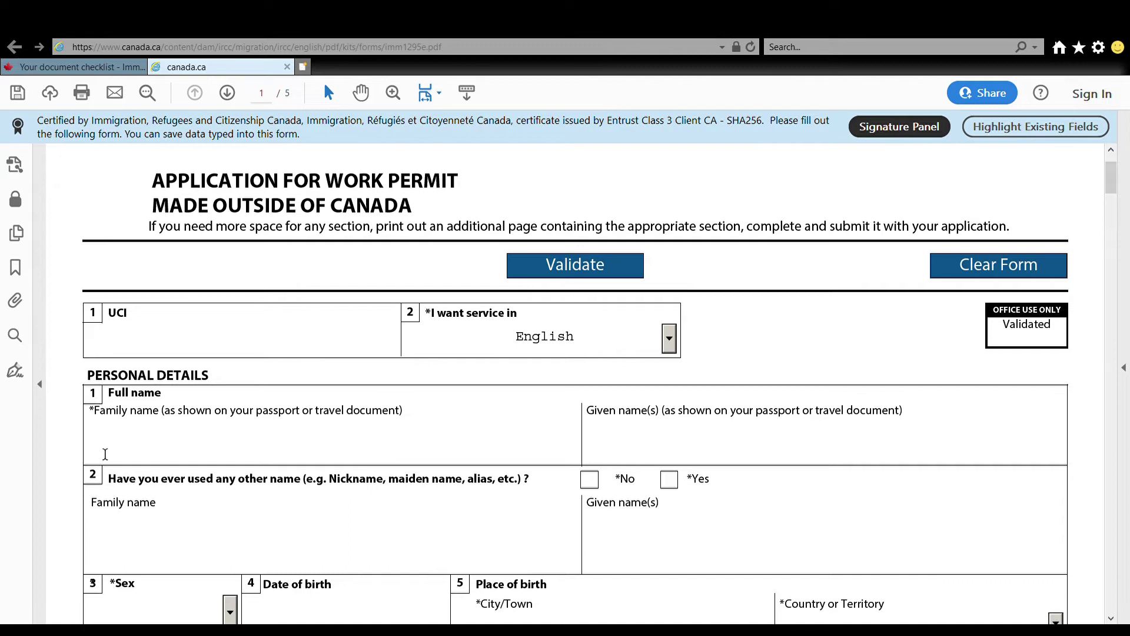
text(xfgbgvxbnzdgcnxdv)
scroll(389, 441, down, 2)
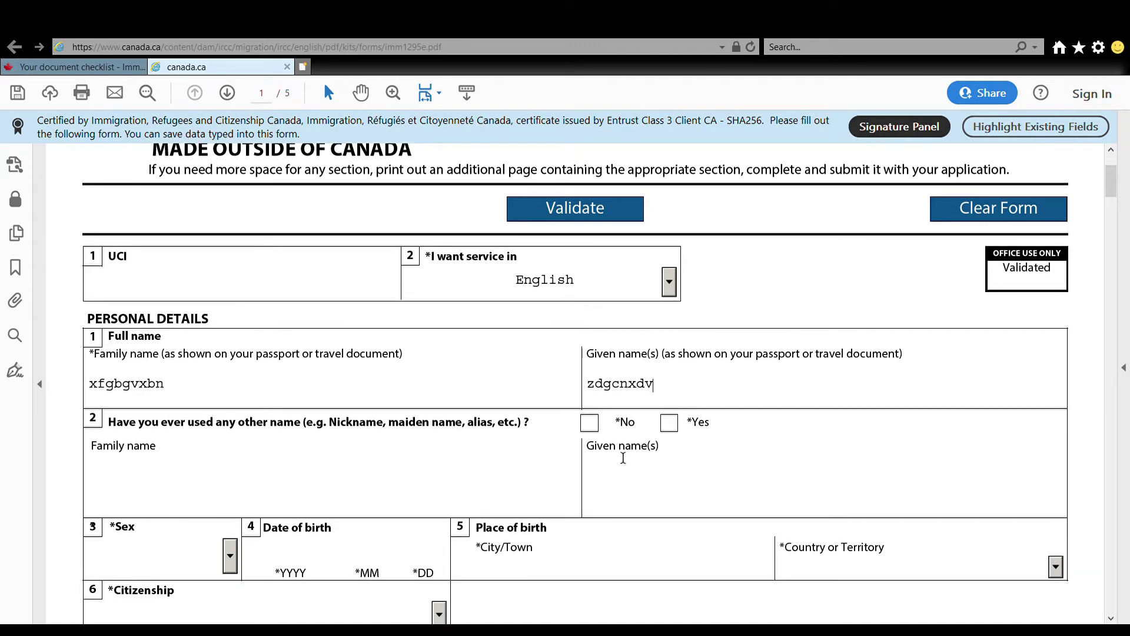
click(590, 424)
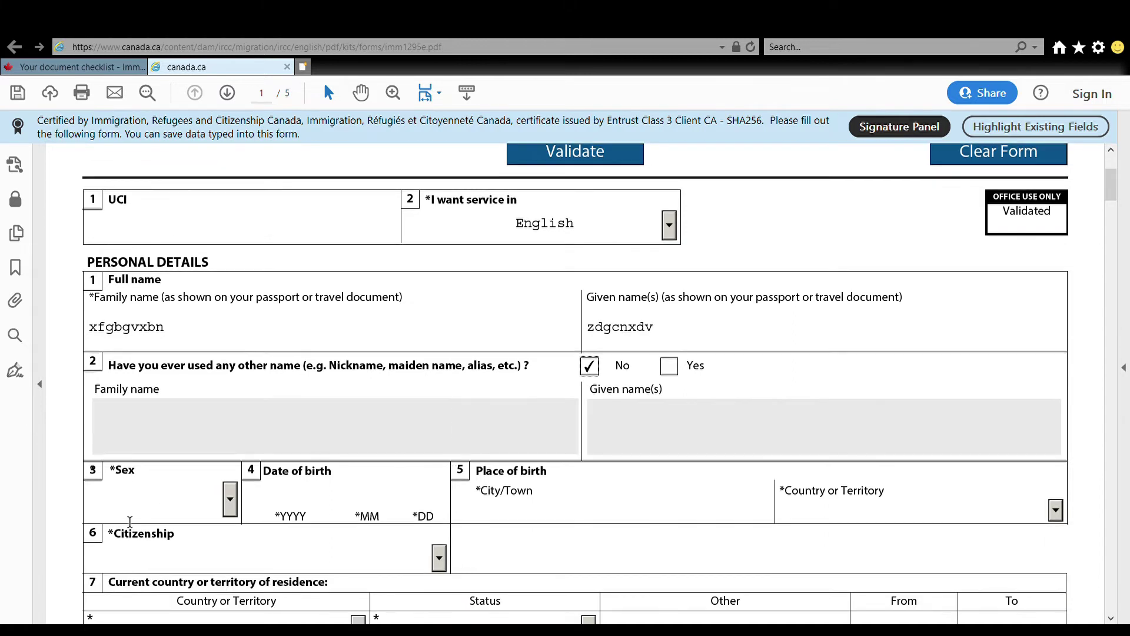
Select Female as the applicant's sex, and change the selection to Male.
click(230, 501)
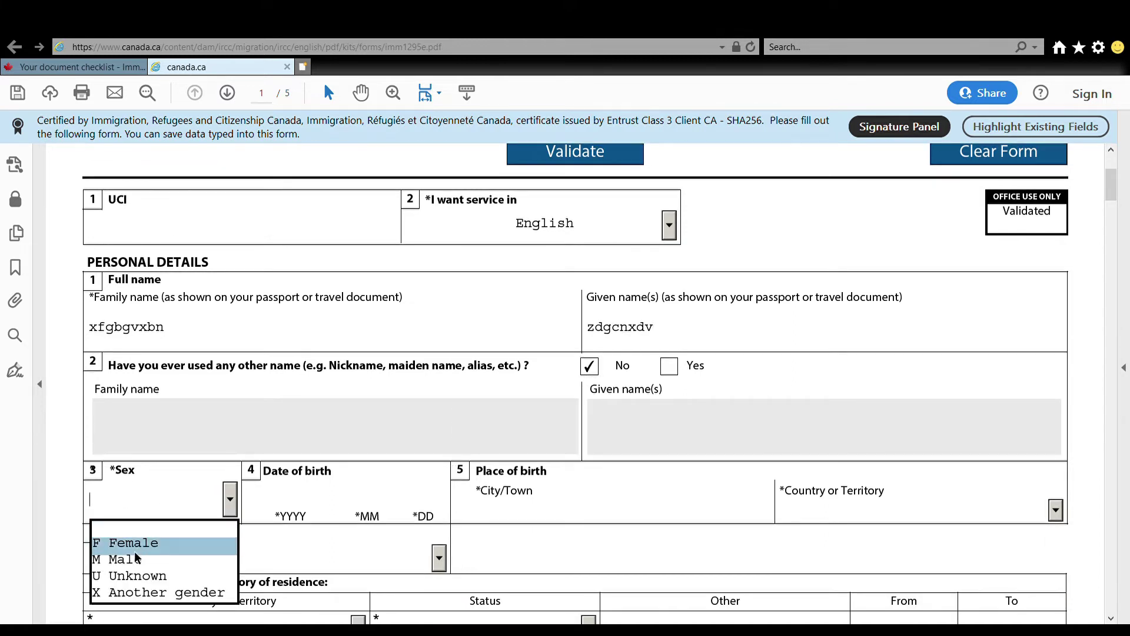
click(145, 544)
click(234, 505)
click(143, 563)
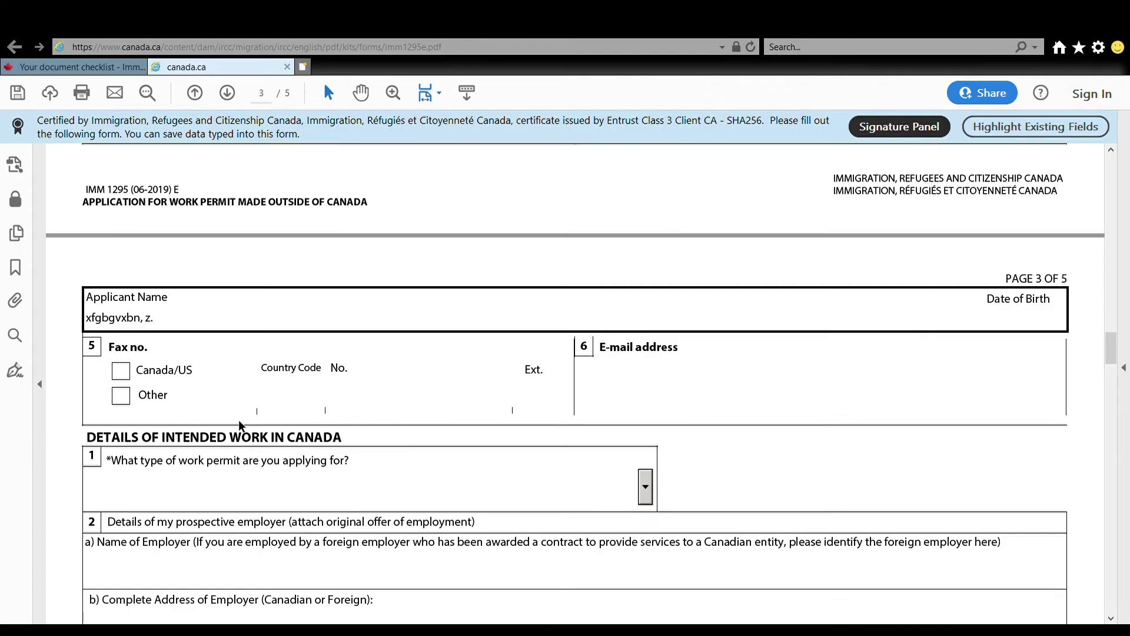
Choose Open Work Permit as the work permit type under Details of Intended Work in Canada on page 3.
scroll(239, 424, down, 3)
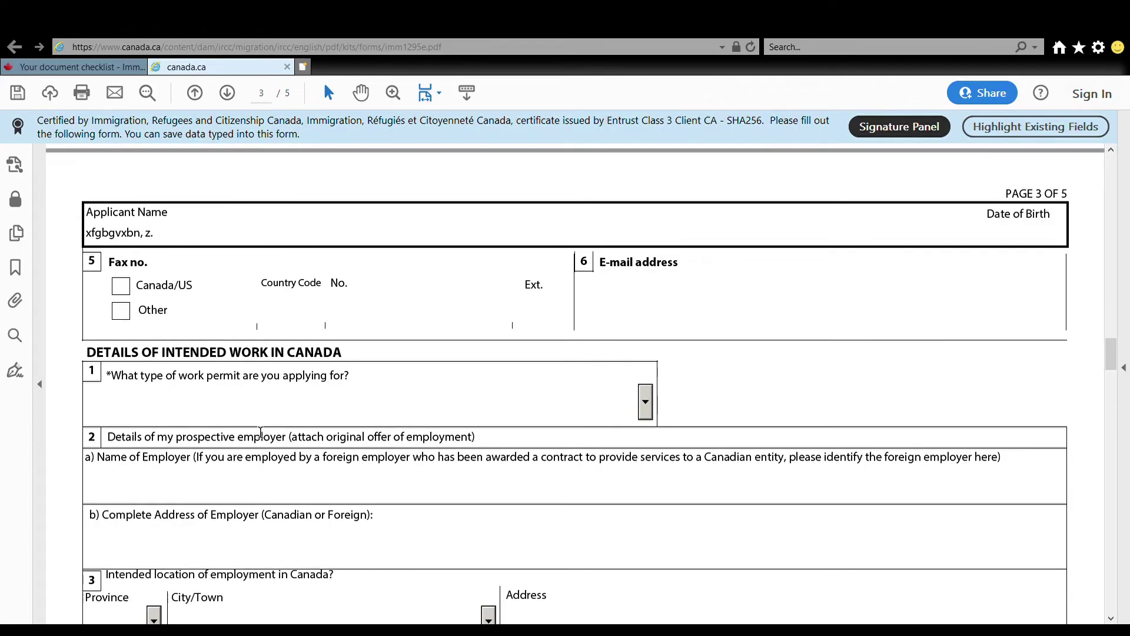
drag(85, 354, 361, 345)
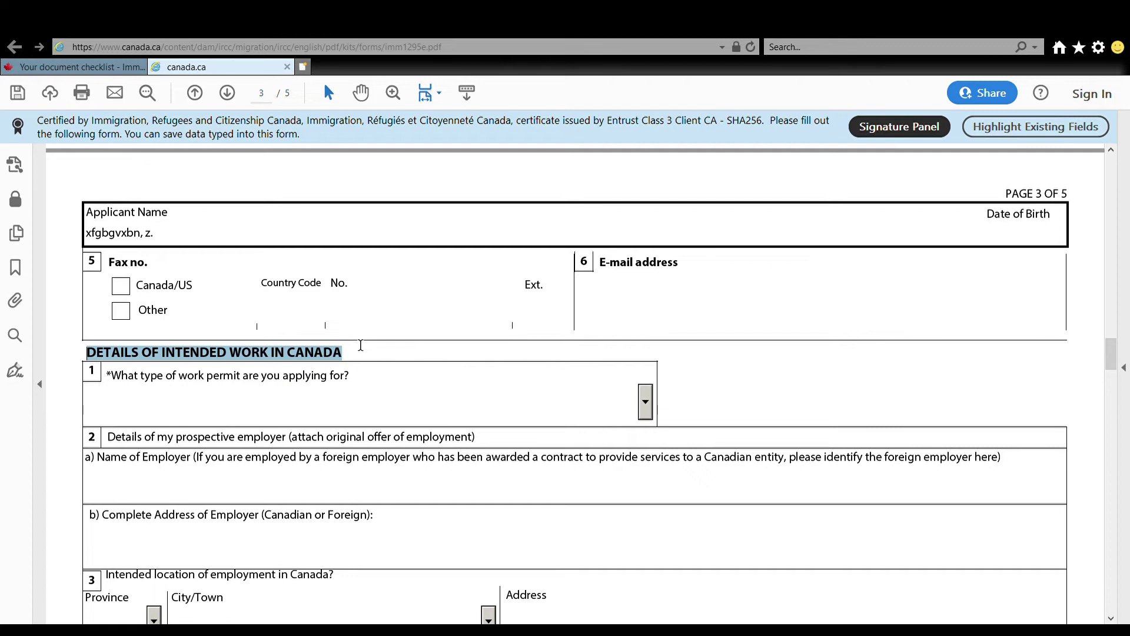
click(646, 405)
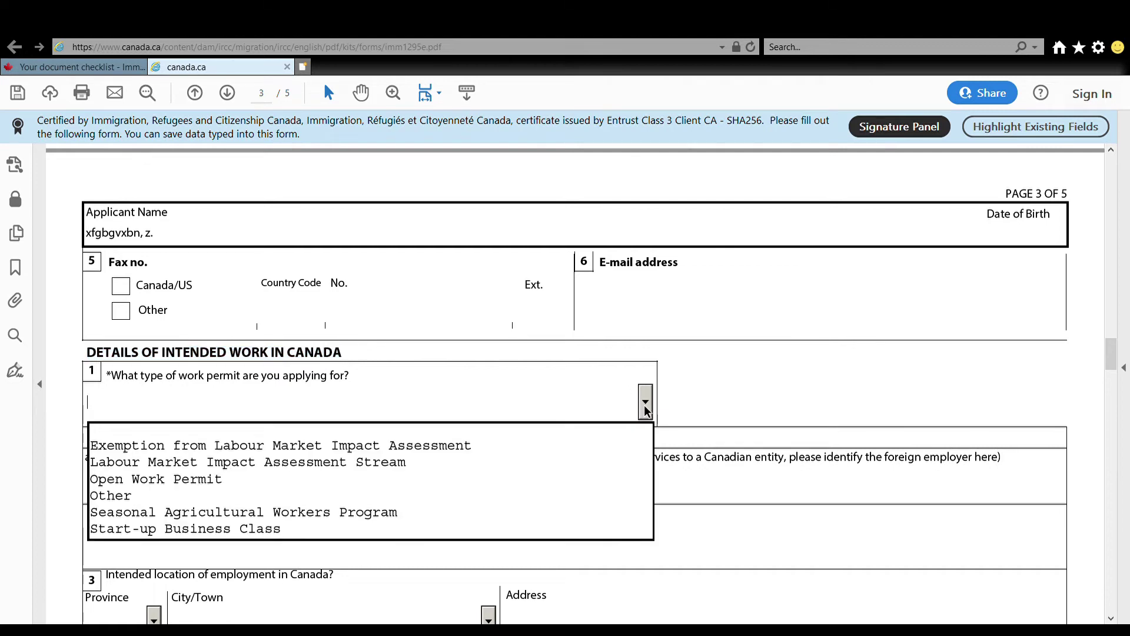
click(172, 481)
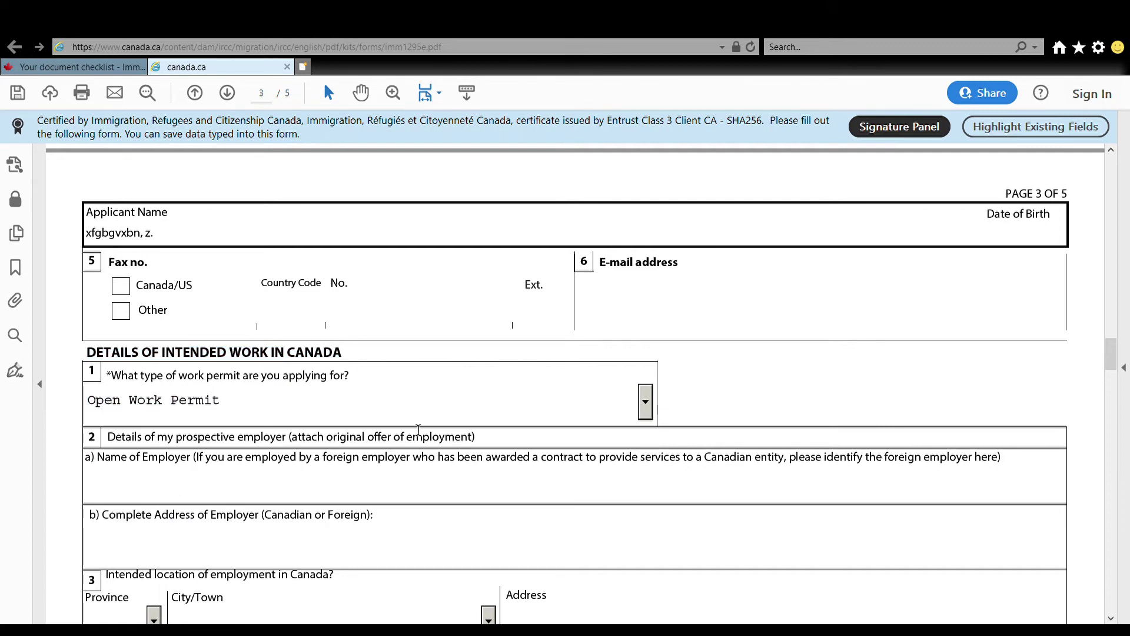
Review the prospective employer, intended location, occupation and expected employment duration fields below the work permit type.
scroll(418, 430, down, 3)
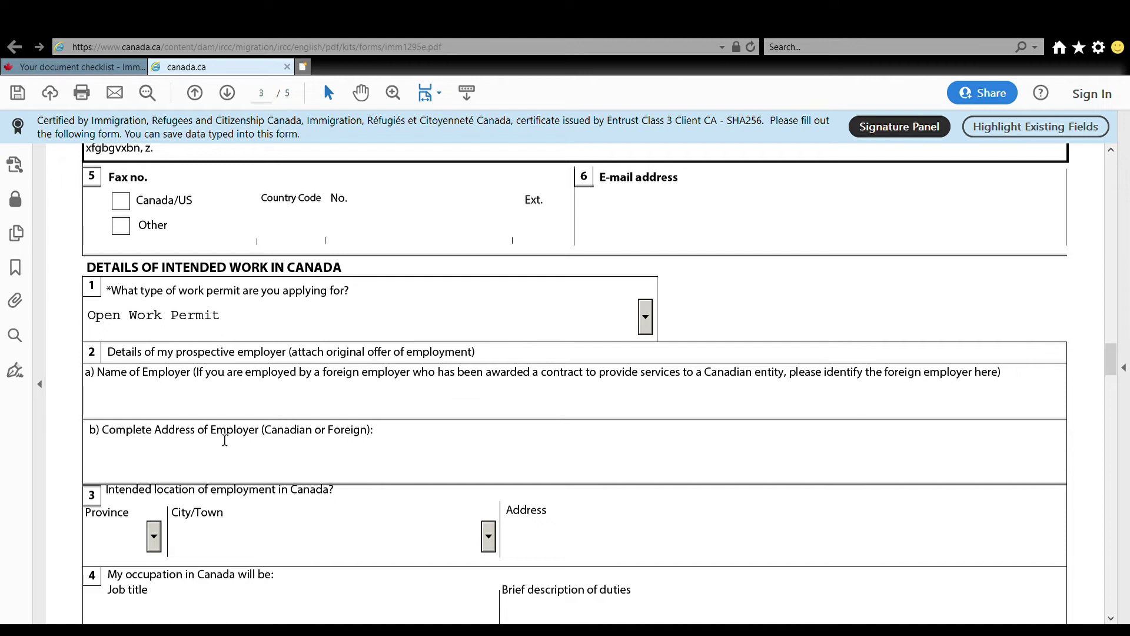
scroll(224, 440, down, 1)
scroll(298, 422, down, 1)
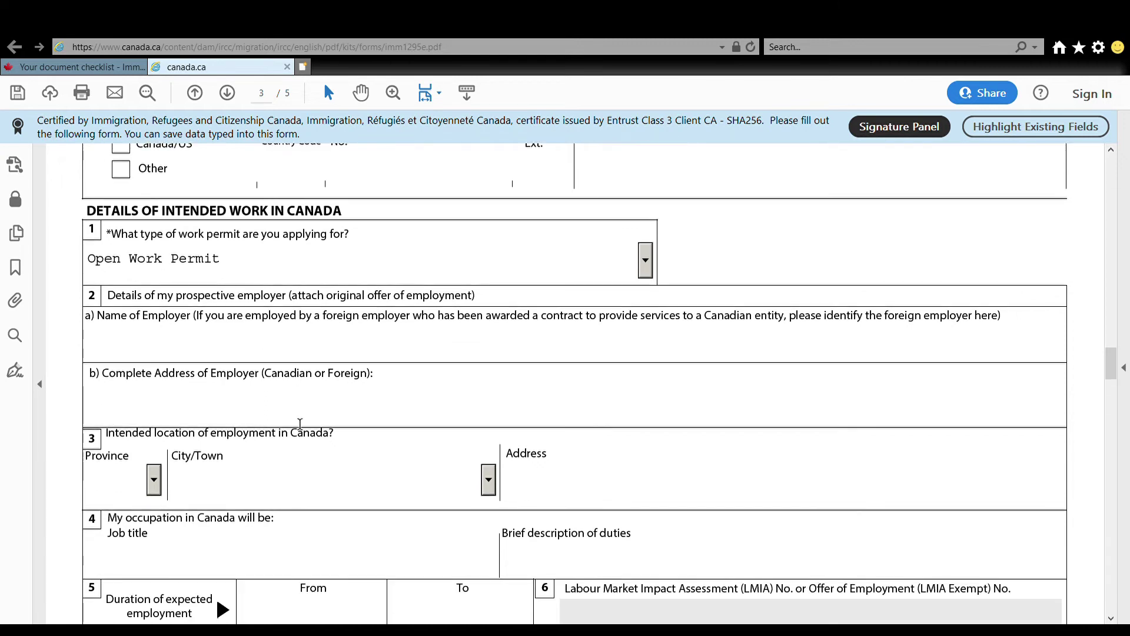
scroll(371, 521, down, 3)
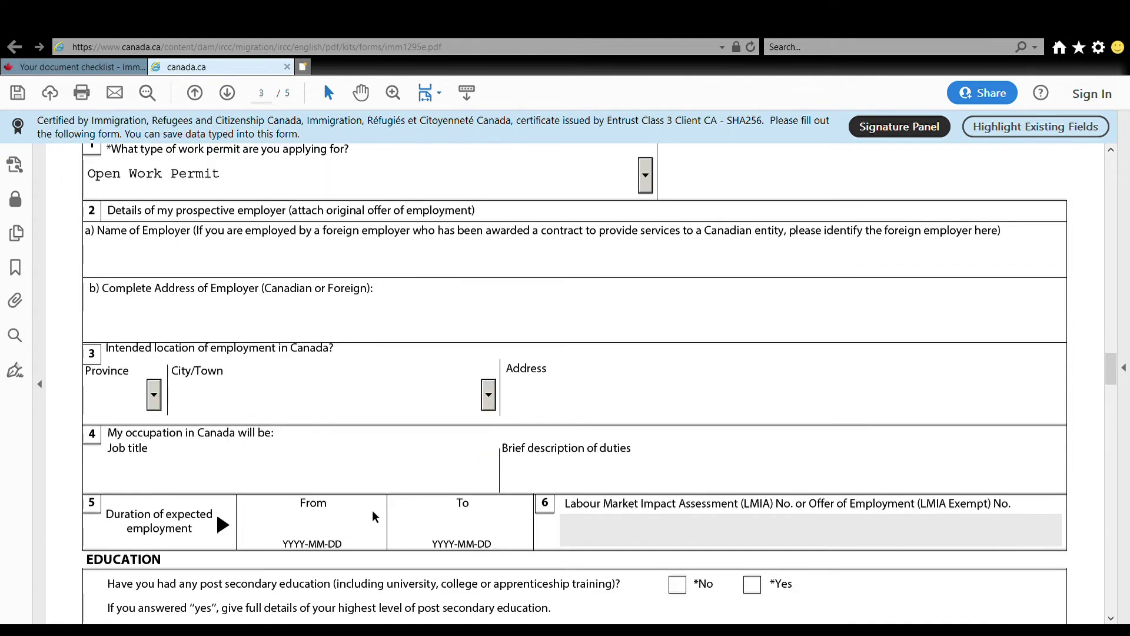